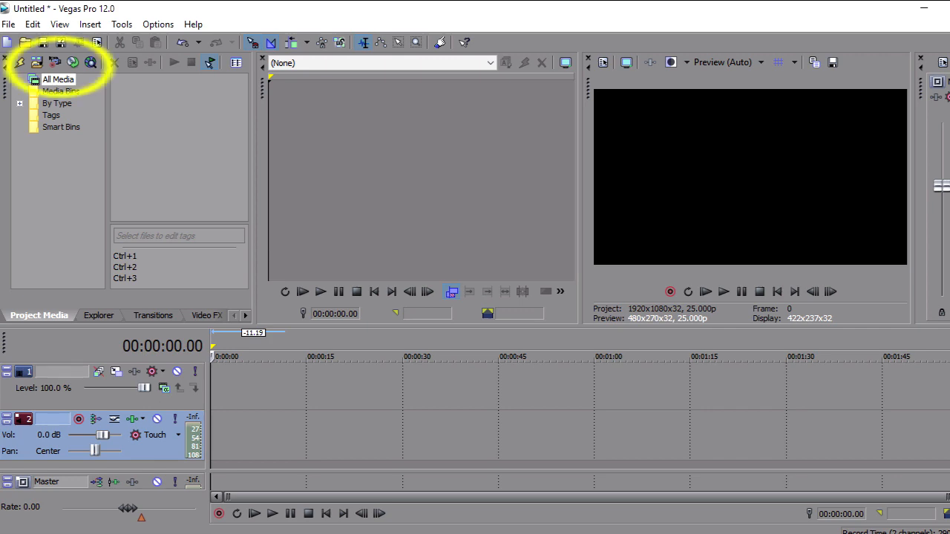
click(37, 63)
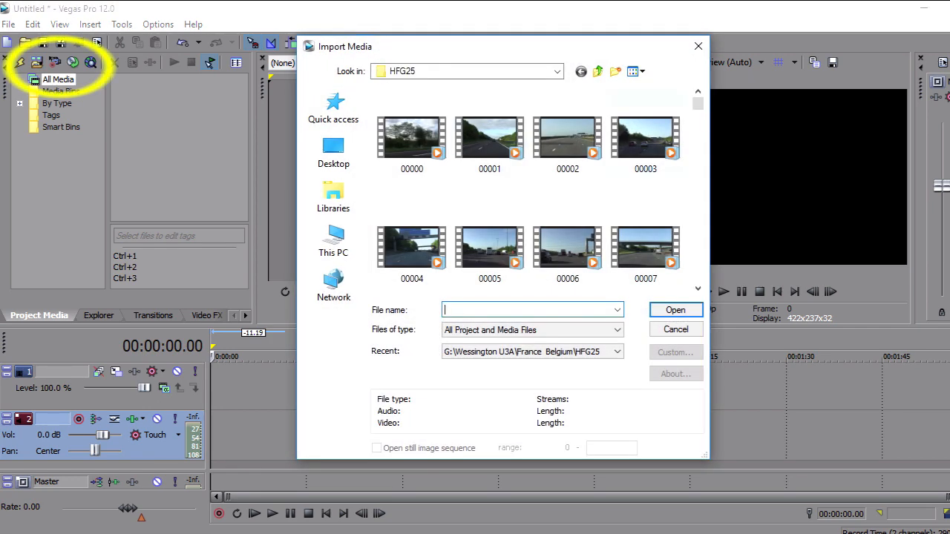
click(558, 71)
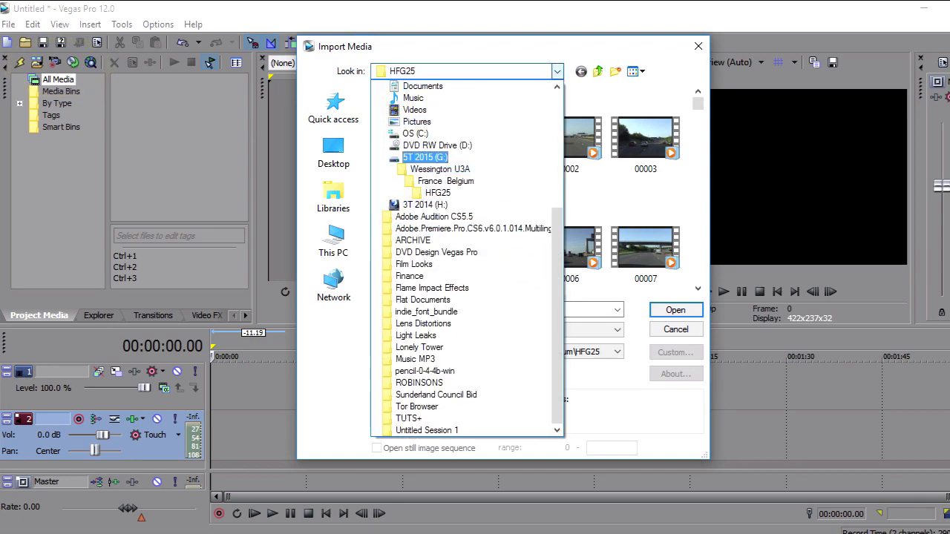
click(697, 46)
click(697, 47)
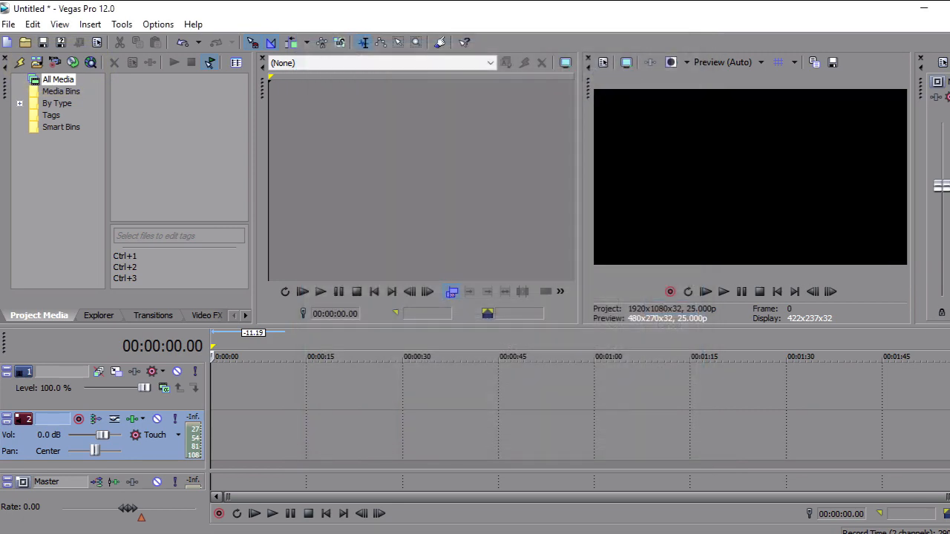
Step: Add the 01 Bridges video from the Project Files folder to the start of the timeline and close the file browser
drag(155, 222, 760, 113)
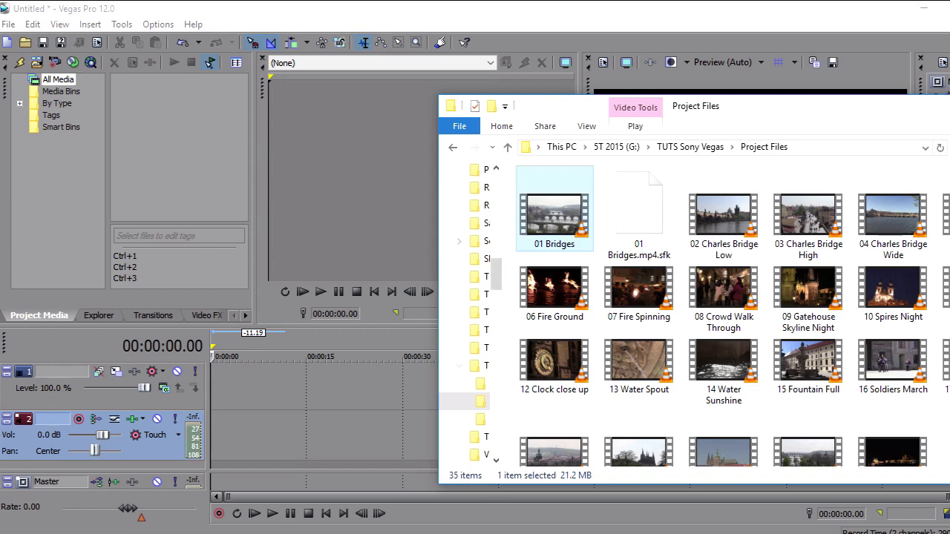
drag(554, 215, 274, 448)
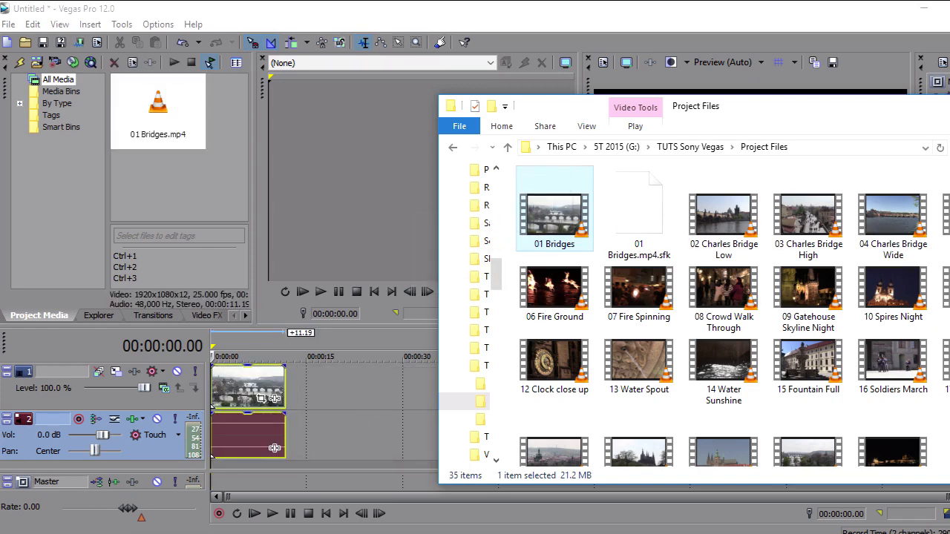
drag(760, 106, 677, 106)
click(871, 105)
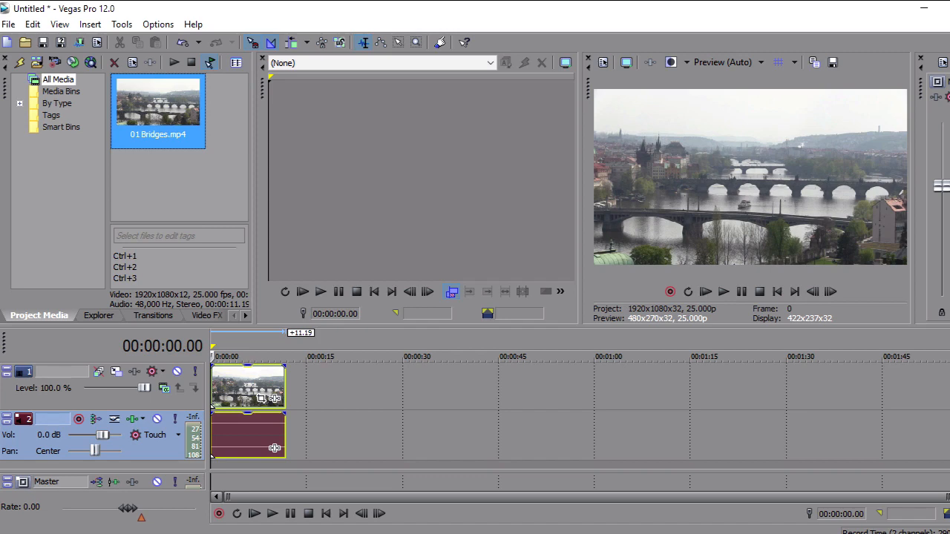
Step: Undock and close the Trimmer window, and enlarge the video preview area
drag(262, 88, 226, 143)
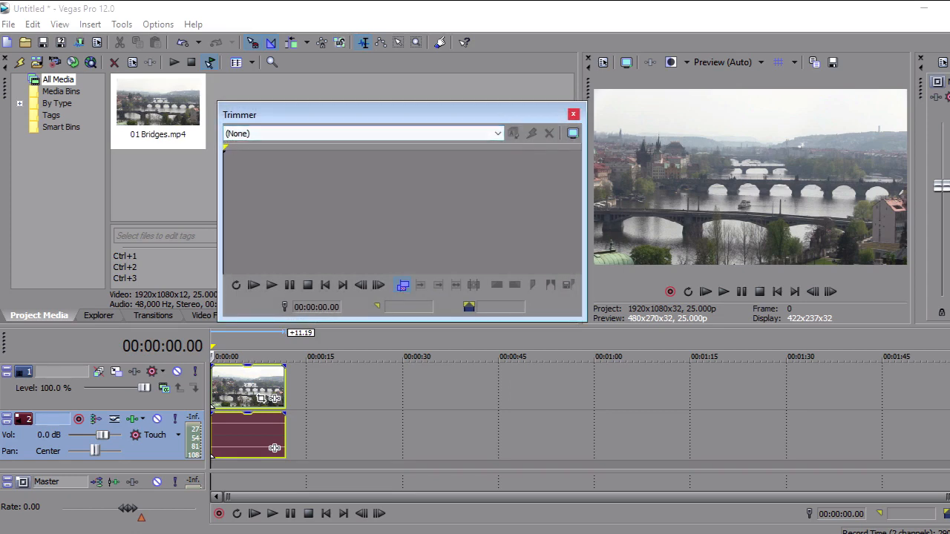
click(573, 114)
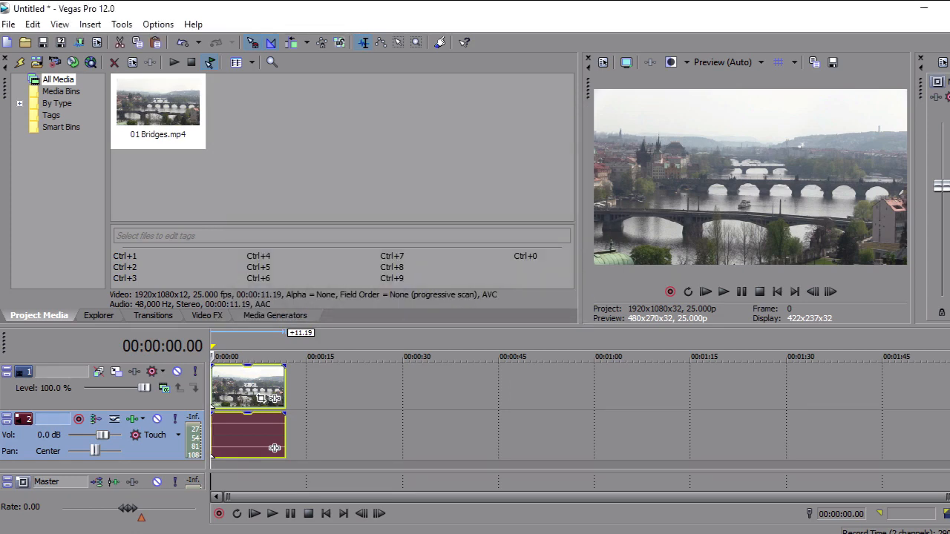
drag(581, 185, 438, 186)
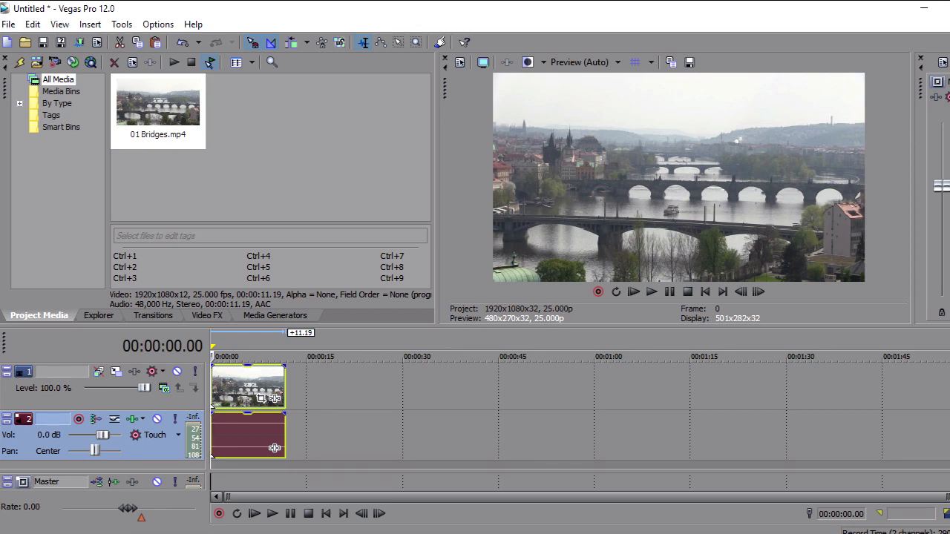
click(99, 316)
click(152, 316)
click(207, 315)
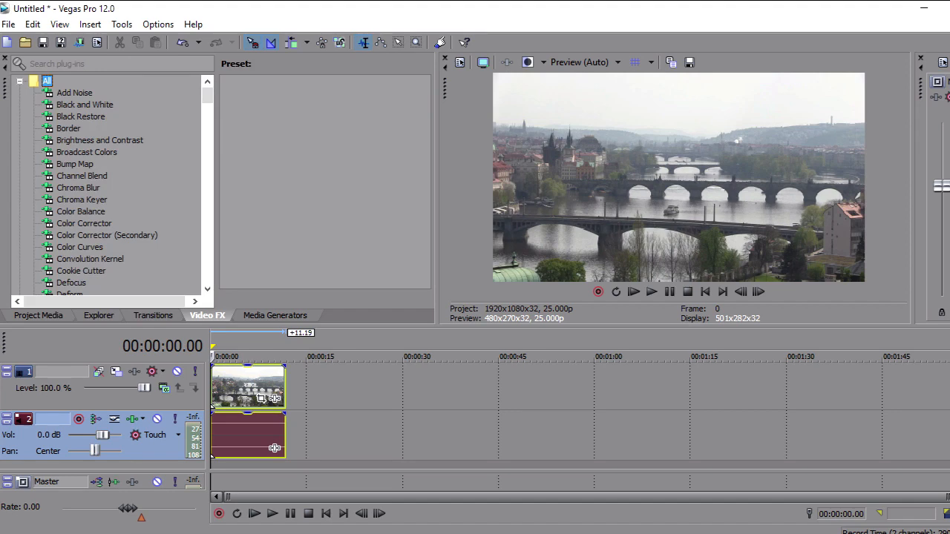
click(276, 315)
click(38, 316)
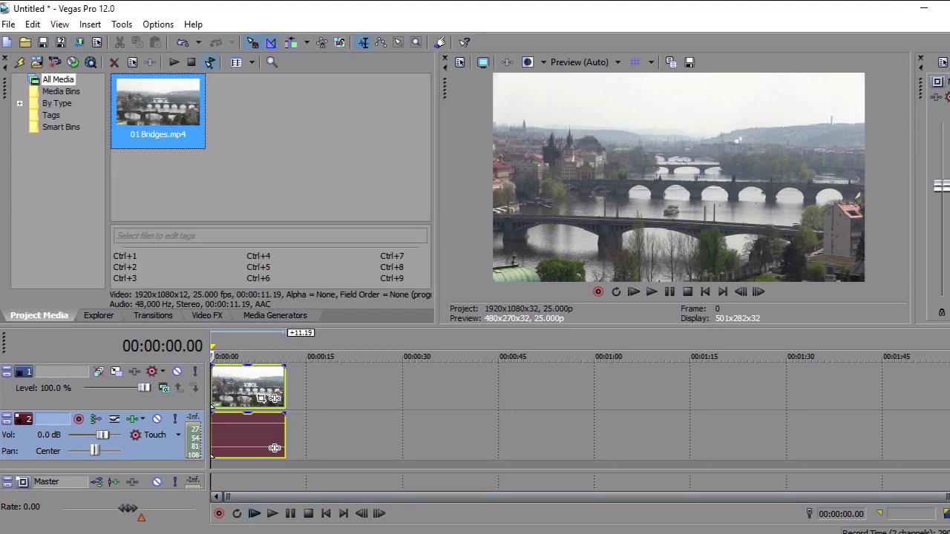
Step: Play the timeline from the start, stop playback, and select 01 Bridges.mp4 in the project media
click(272, 514)
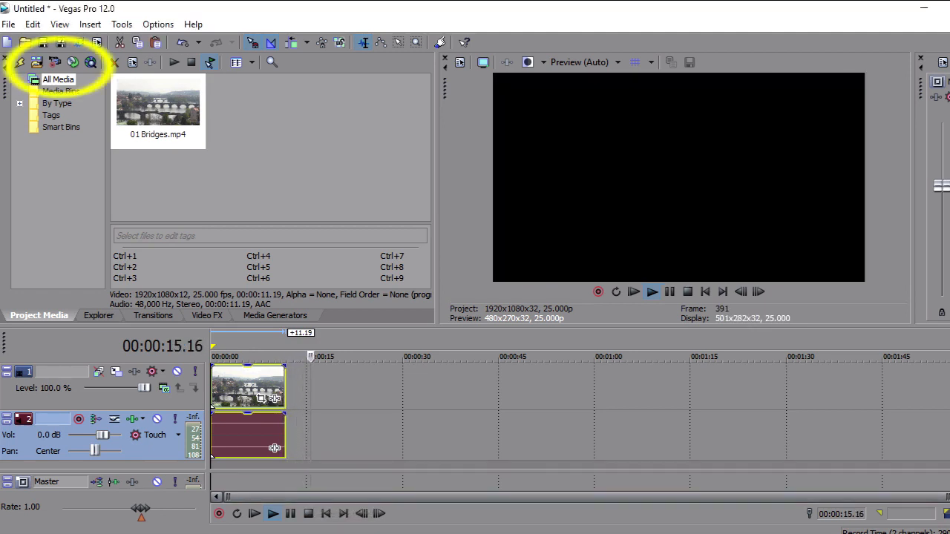
key(space)
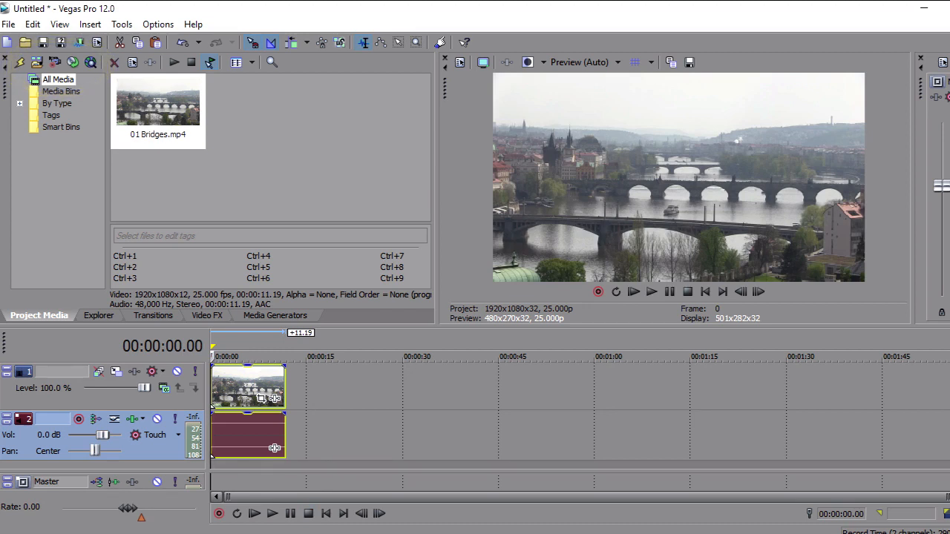
click(158, 110)
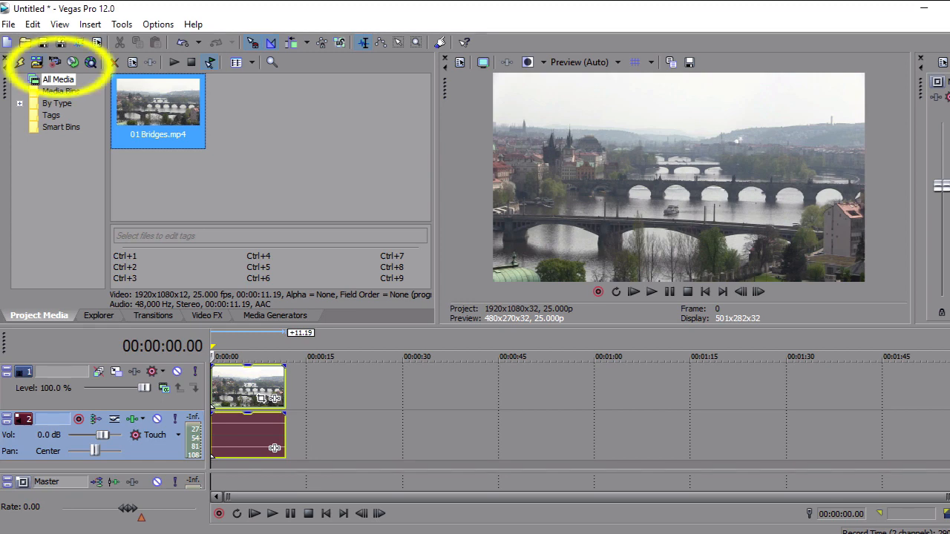
Step: Import all media files from the Project Files folder into the project media
click(37, 63)
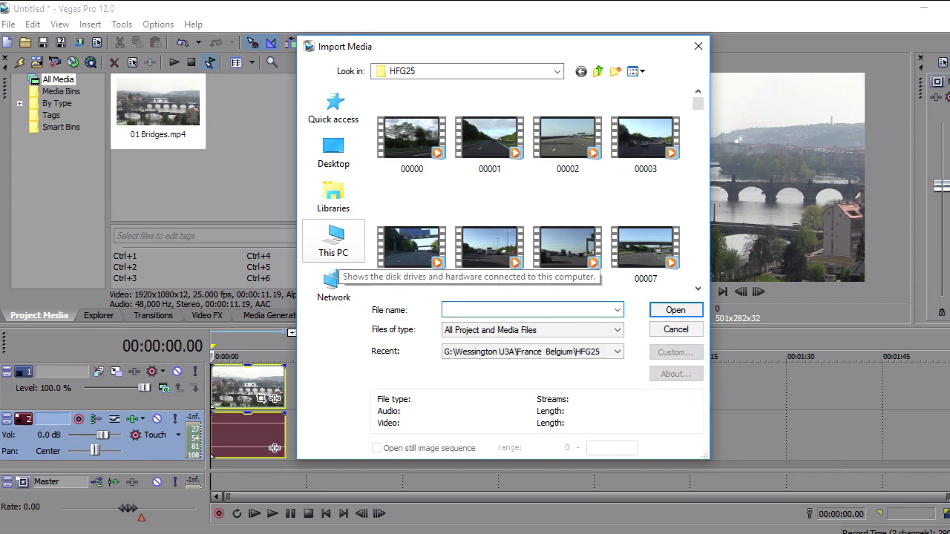
click(333, 241)
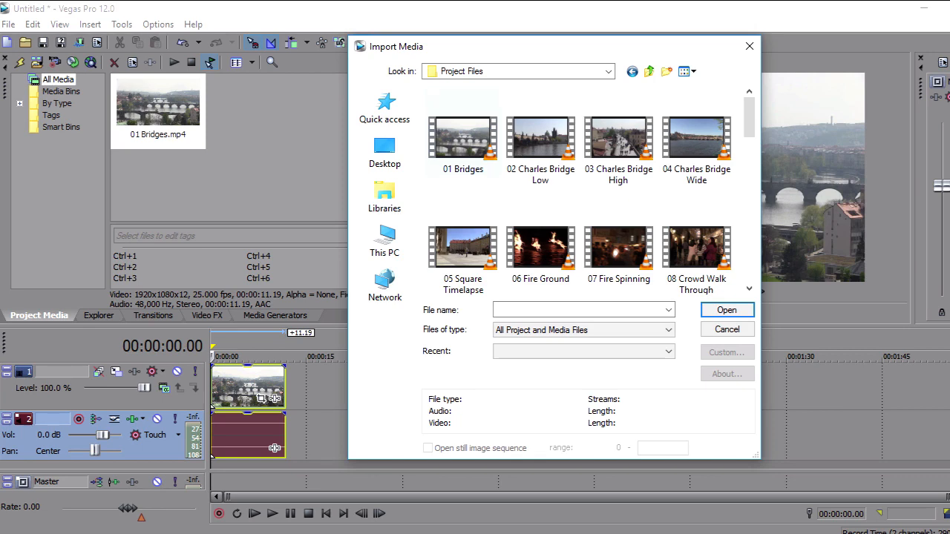
drag(740, 97, 446, 295)
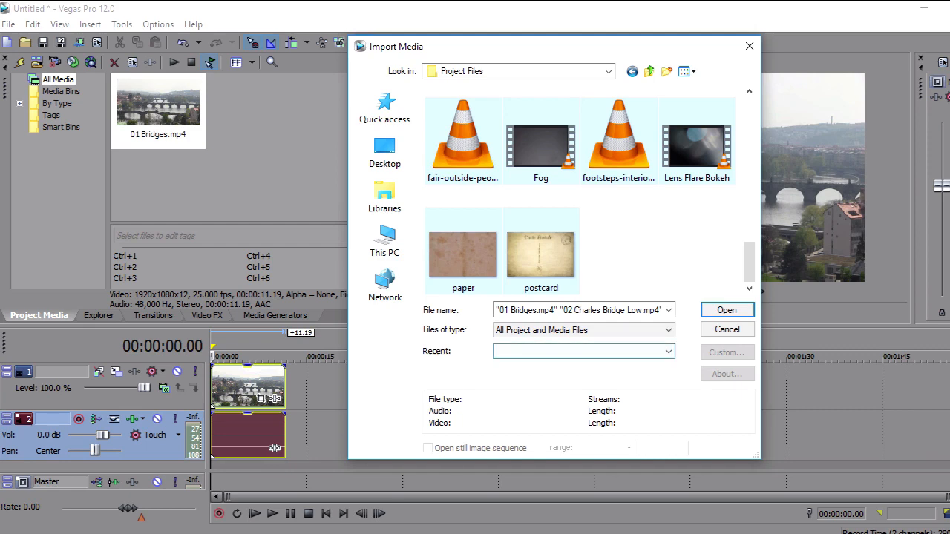
key(Return)
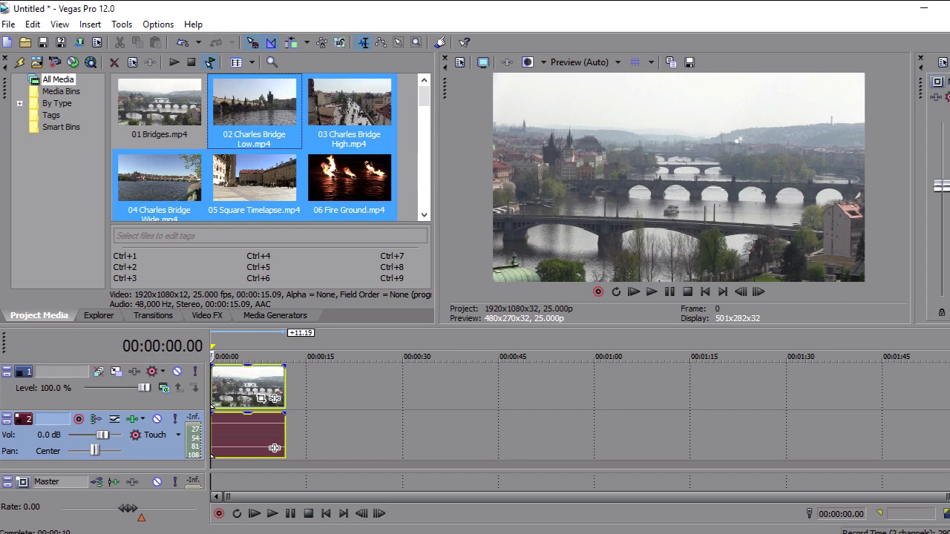
Step: Ignore event grouping, move the 01 Bridges audio event separately to the 15-second mark, and return it beneath its video
click(275, 448)
scroll(475, 413, down, 1)
scroll(475, 412, up, 1)
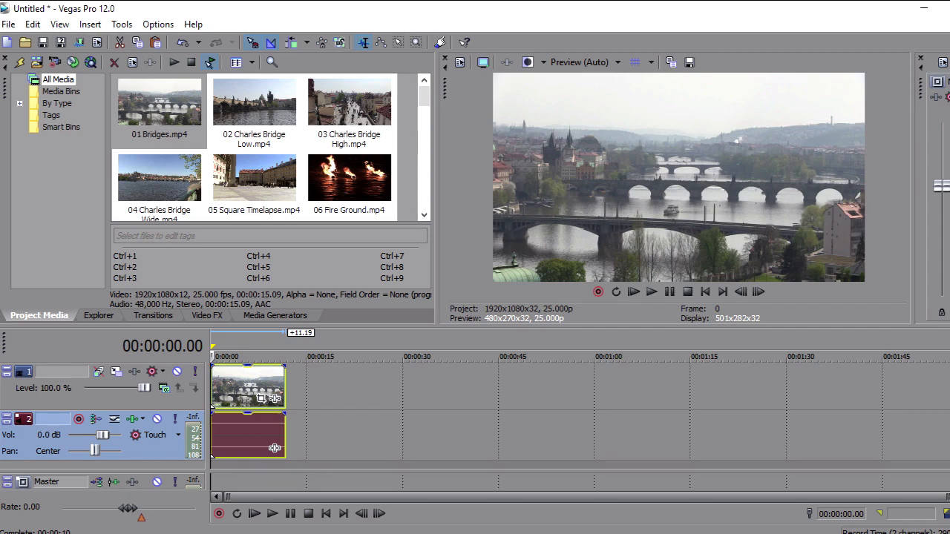
mouse_move(275, 448)
mouse_down()
mouse_move(388, 448)
mouse_move(274, 448)
mouse_up()
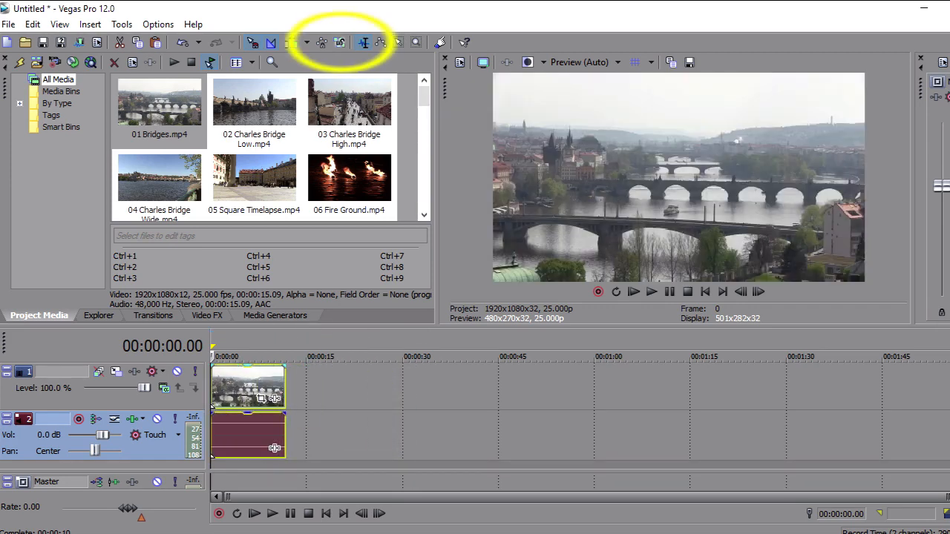
drag(275, 447, 369, 449)
drag(346, 384, 250, 384)
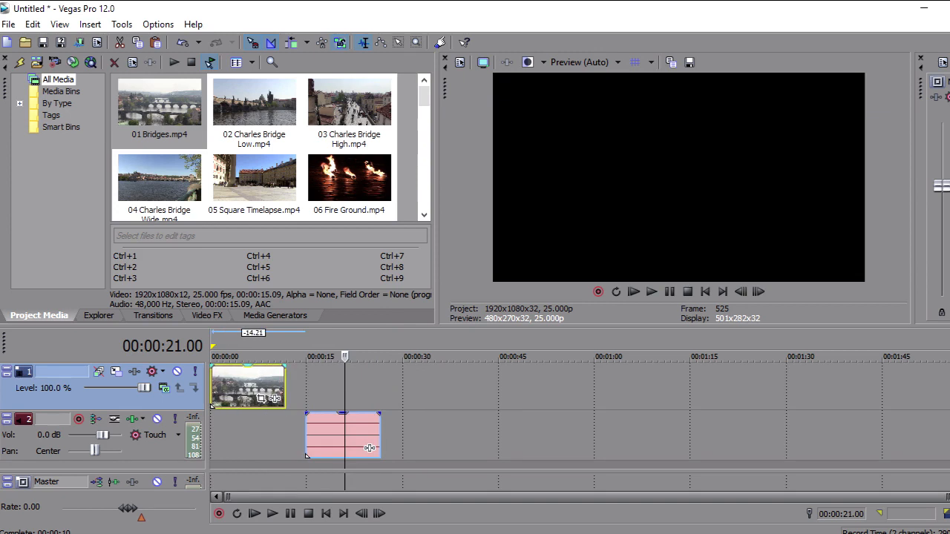
drag(369, 448, 275, 448)
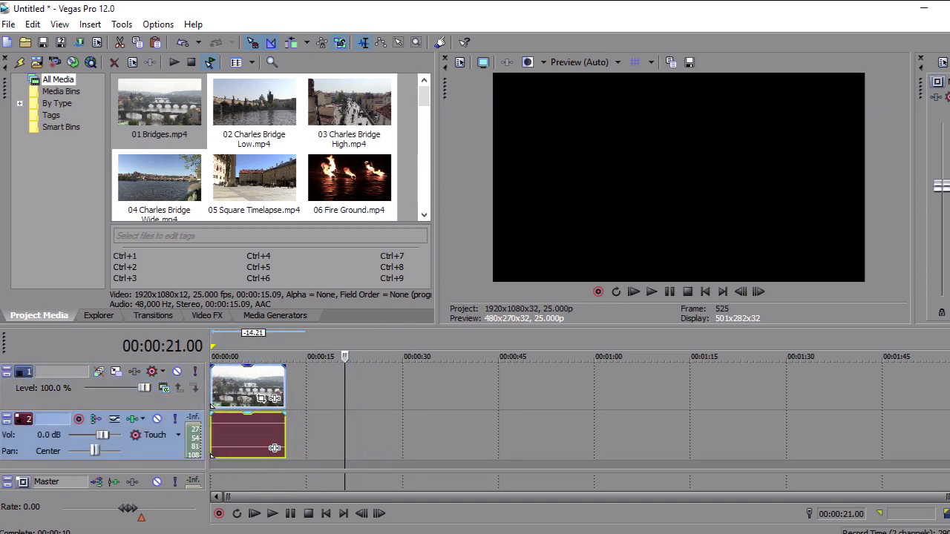
Step: Delete the 01 Bridges audio event from the audio track while keeping its video
click(248, 438)
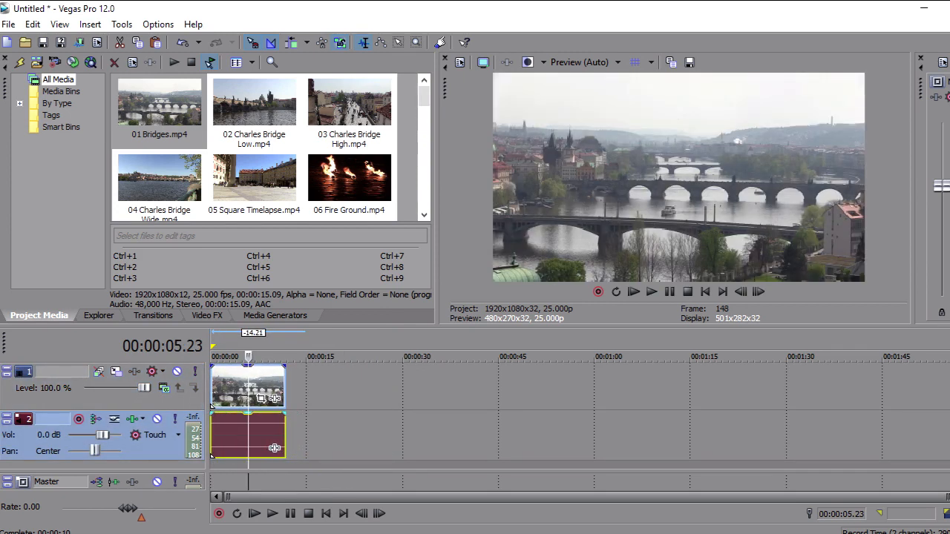
key(Delete)
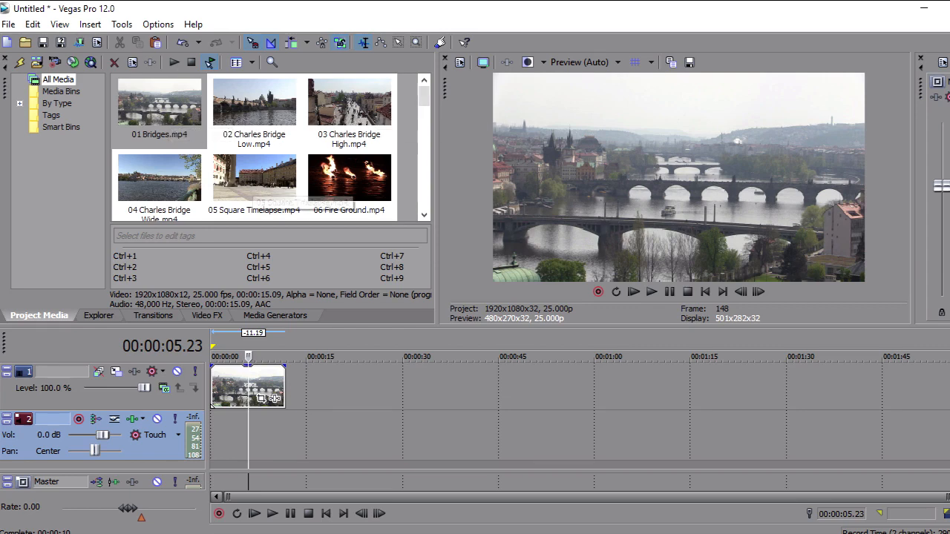
Step: Place the remaining numbered clips, 02 Charles Bridge Low through 22 Castle Night, in order along the timeline after 01 Bridges
click(408, 141)
drag(254, 110, 306, 387)
drag(349, 110, 429, 387)
drag(158, 178, 602, 387)
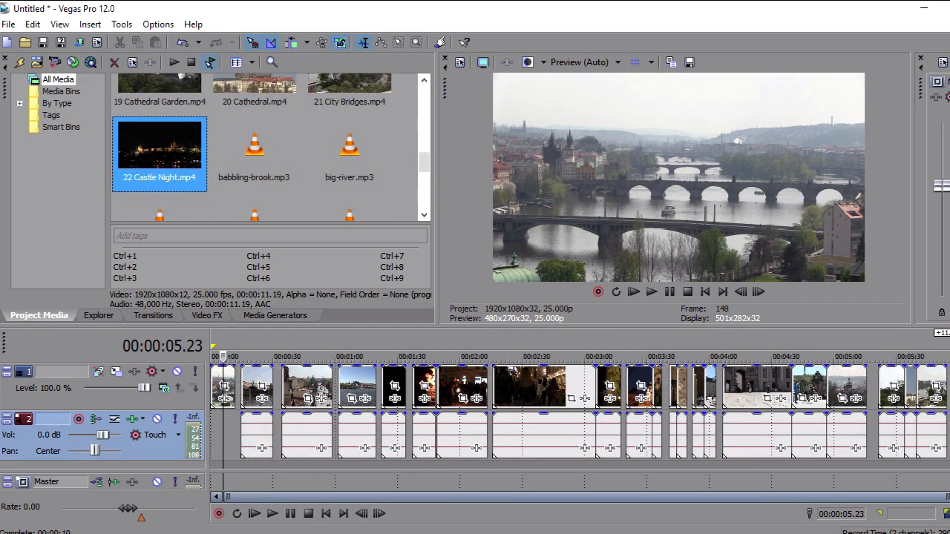
Step: Return the cursor to the start of the timeline and make the track area taller
click(327, 513)
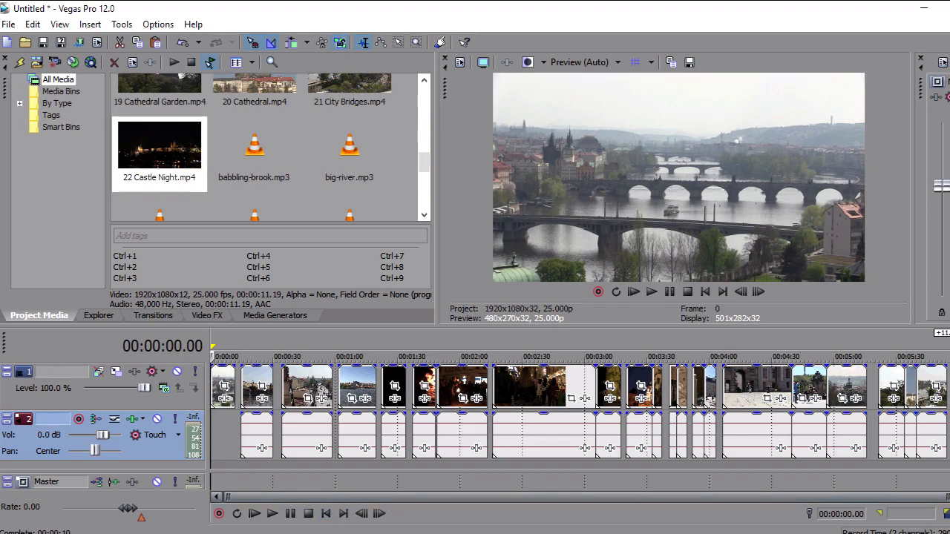
scroll(579, 415, down, 2)
scroll(579, 415, up, 2)
drag(475, 326, 475, 236)
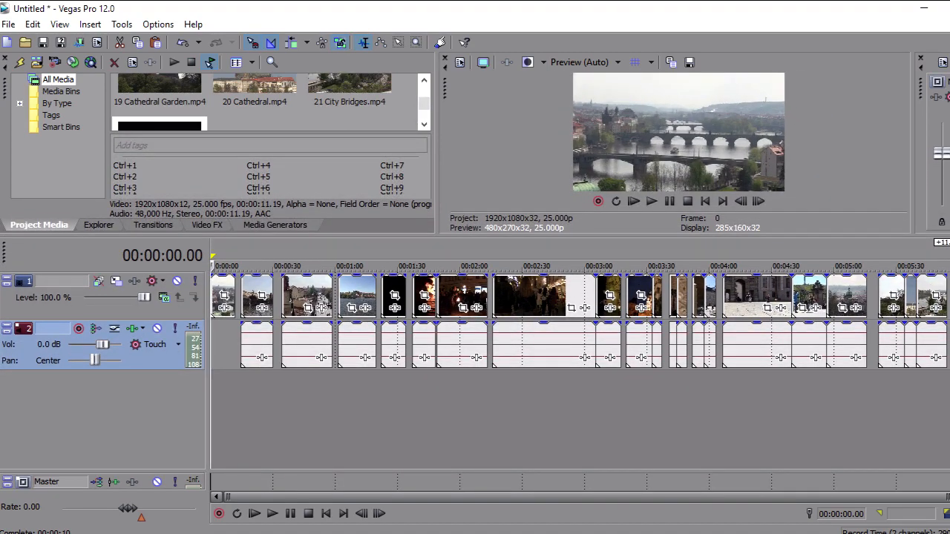
Step: Insert an empty audio track below the existing tracks and delete it again
right_click(241, 411)
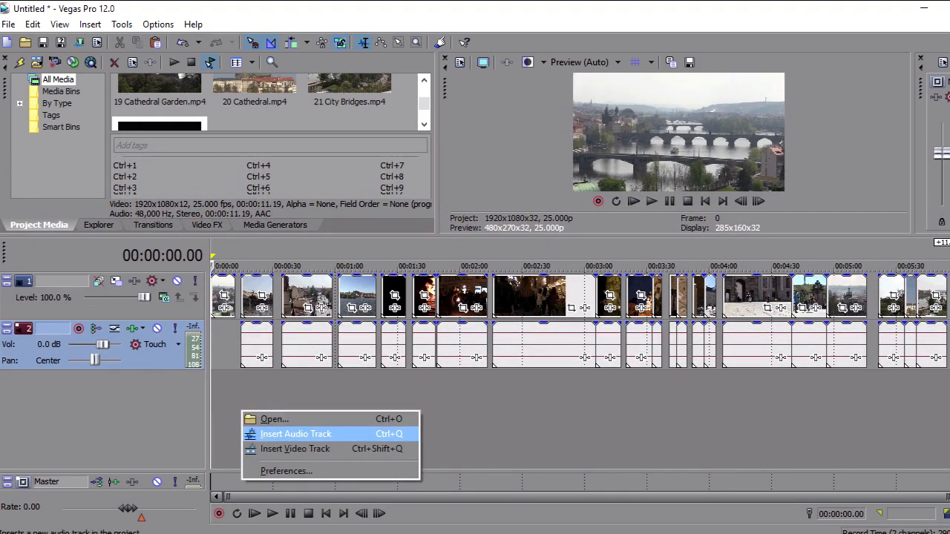
click(295, 434)
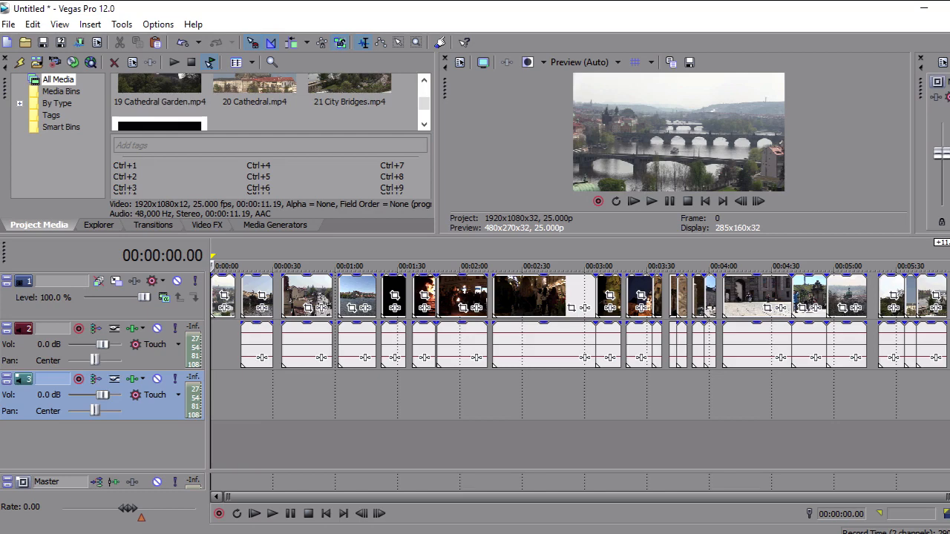
key(Delete)
Step: Insert a video track and reorder the tracks so the empty video track sits below the audio track
right_click(253, 425)
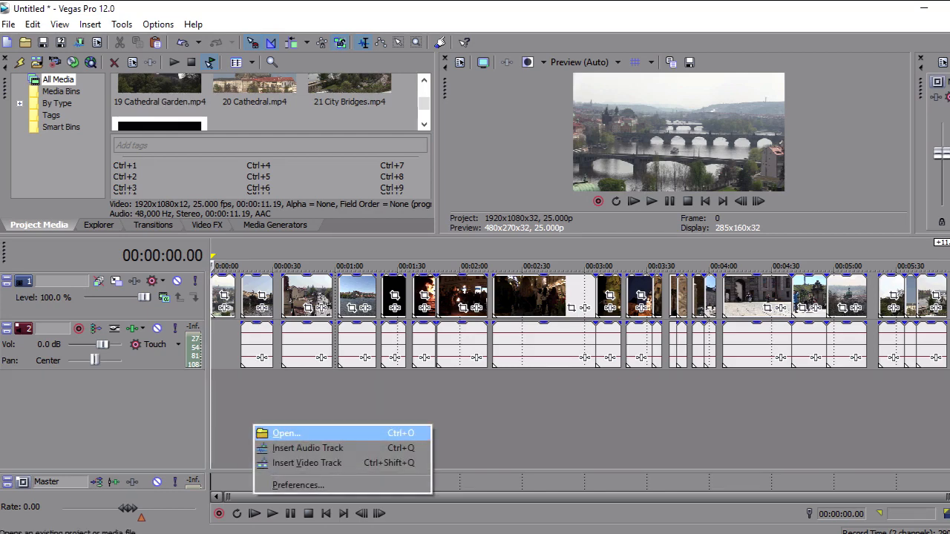
click(307, 464)
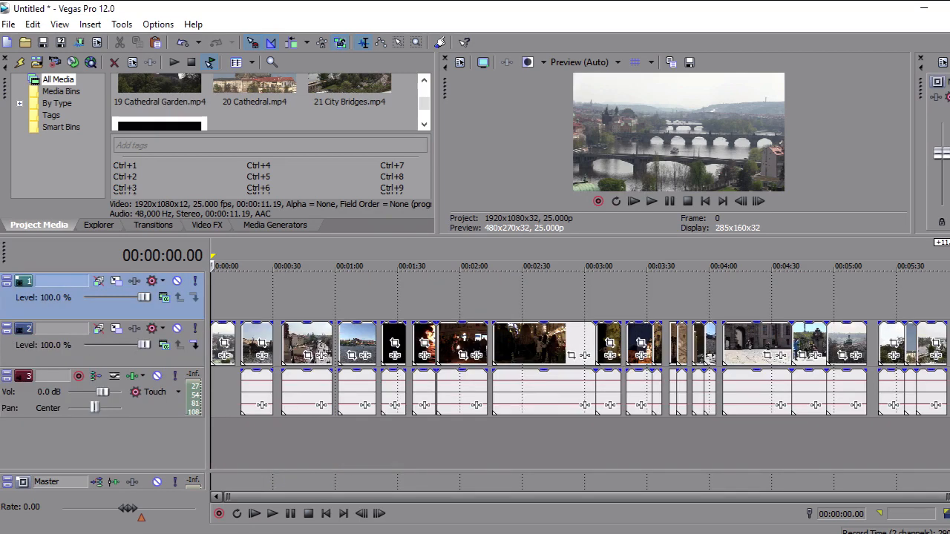
drag(74, 309, 74, 357)
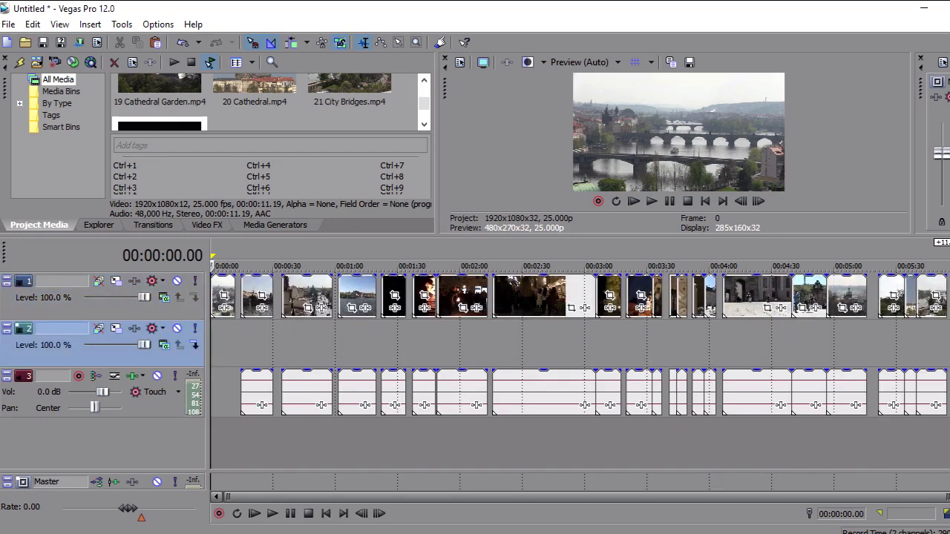
click(149, 407)
drag(149, 406, 149, 331)
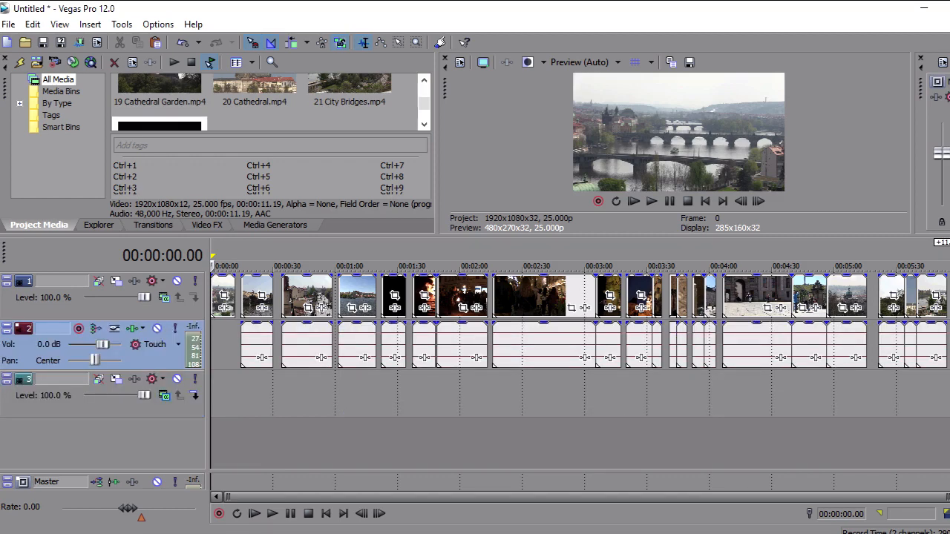
Step: Delete the empty video track below the audio track and select the audio track
click(152, 407)
key(Delete)
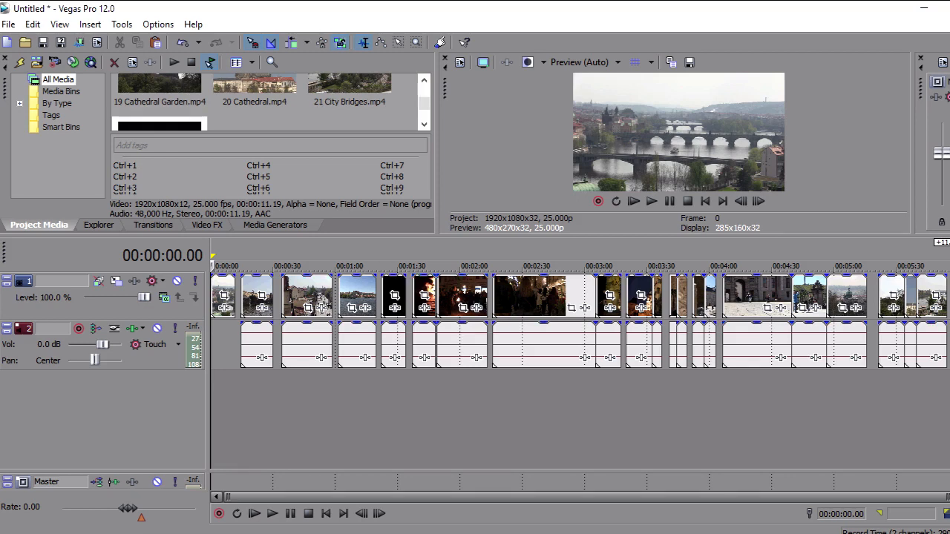
click(152, 362)
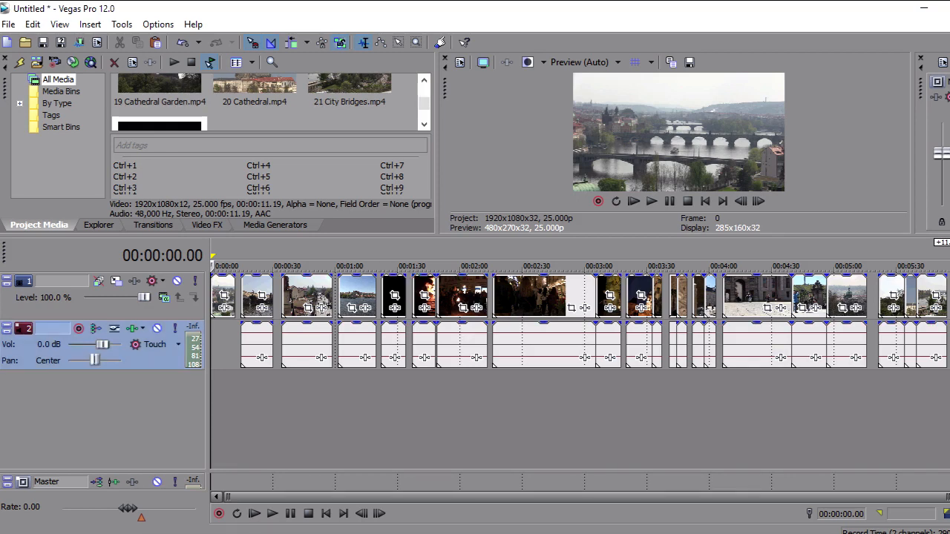
Step: Delete the selected audio track, leaving only the video track
key(Delete)
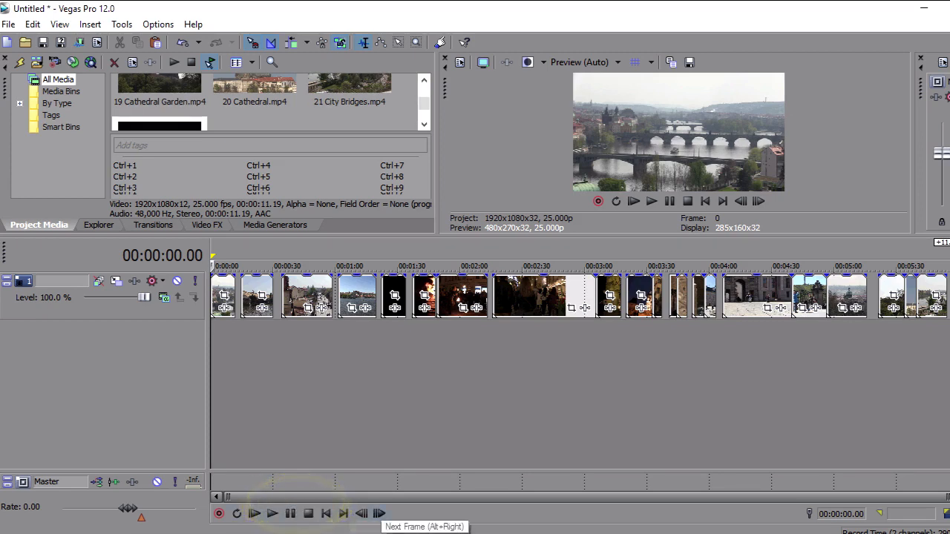
Step: Start playback from the beginning of the timeline and shrink the track area to enlarge the video preview
click(272, 514)
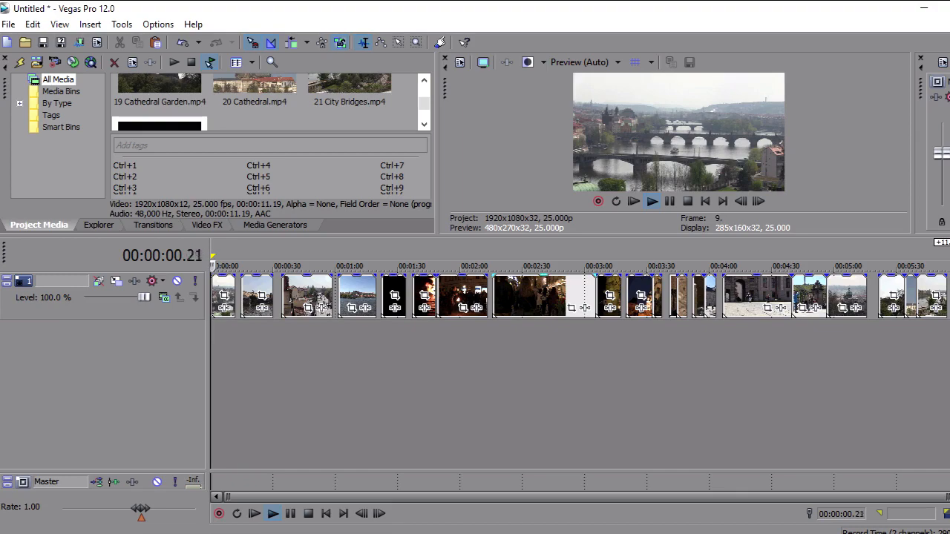
drag(436, 236, 436, 350)
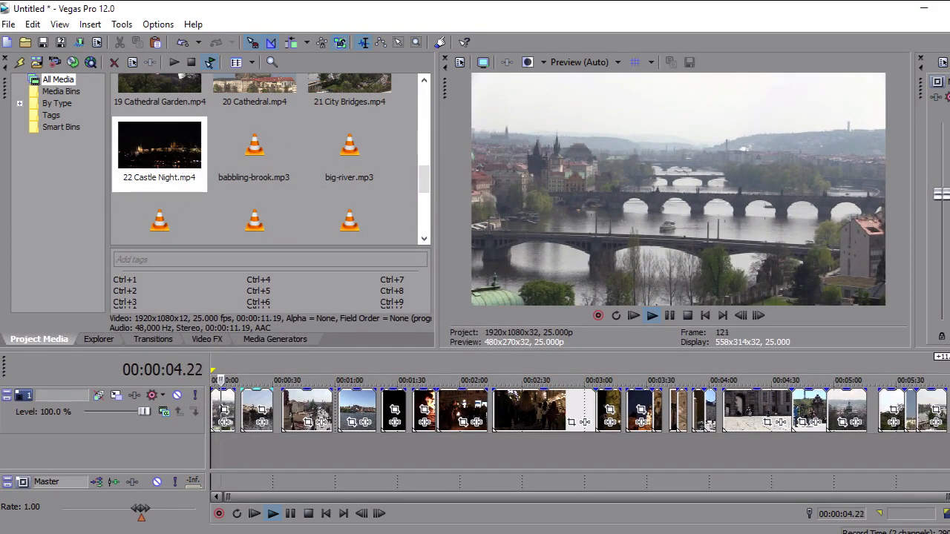
Step: Preview the footage by jumping the playback to successive points along the timeline up to about 00:02:35, and stop playback
click(257, 378)
click(304, 378)
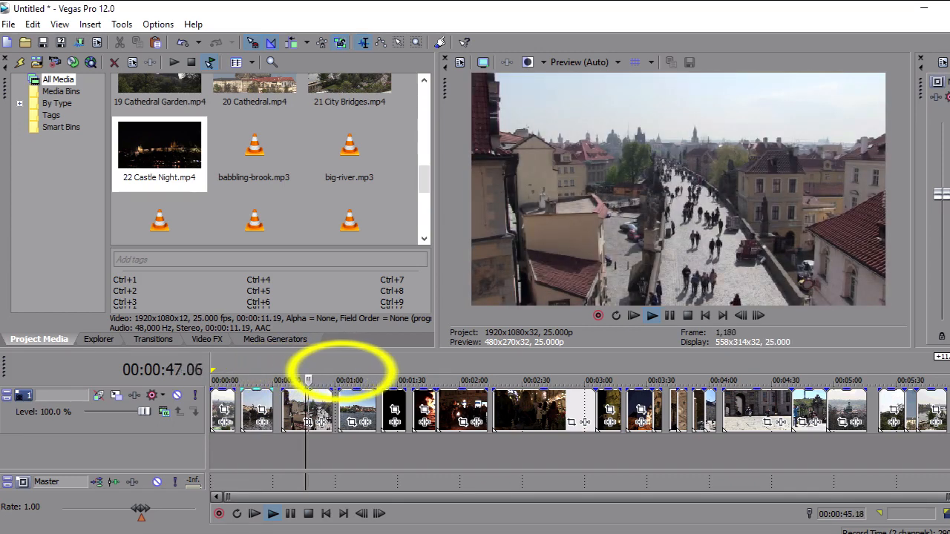
click(359, 377)
click(387, 378)
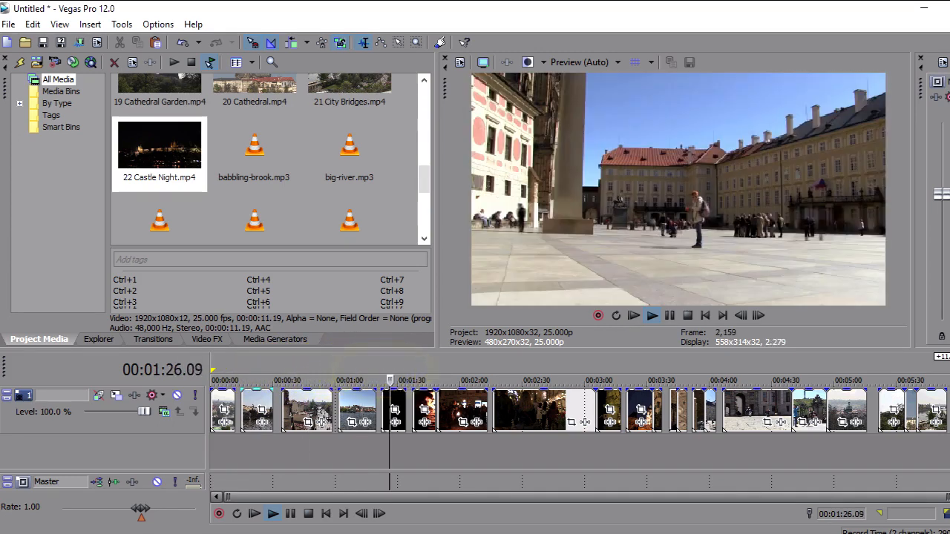
click(463, 378)
click(472, 378)
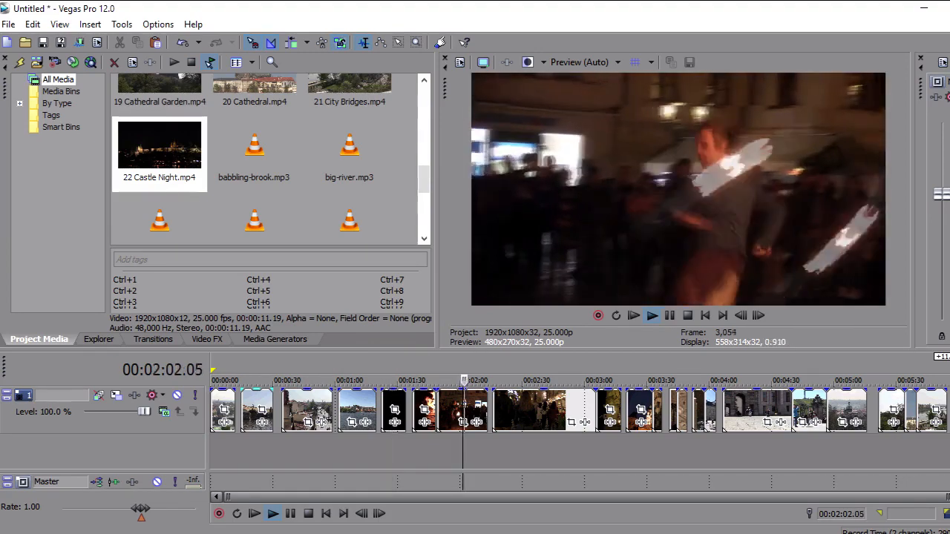
click(494, 379)
click(534, 379)
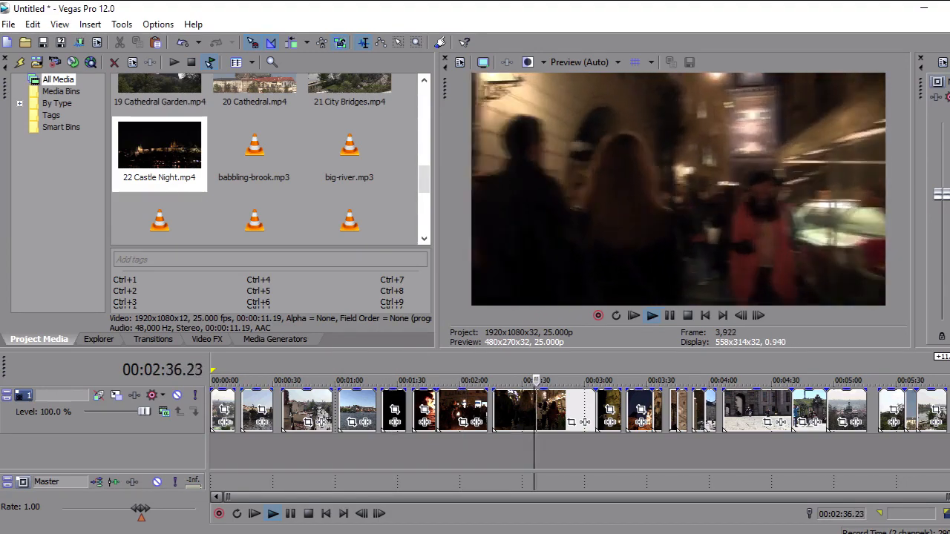
key(space)
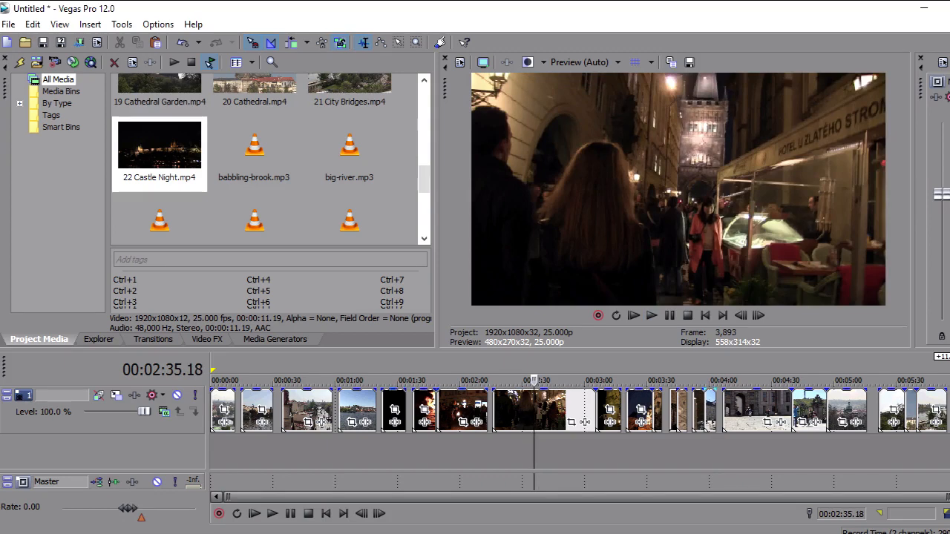
Step: Play the third clip from its start at 00:00:34.06 and stop playback
scroll(534, 412, up, 2)
drag(530, 497, 371, 497)
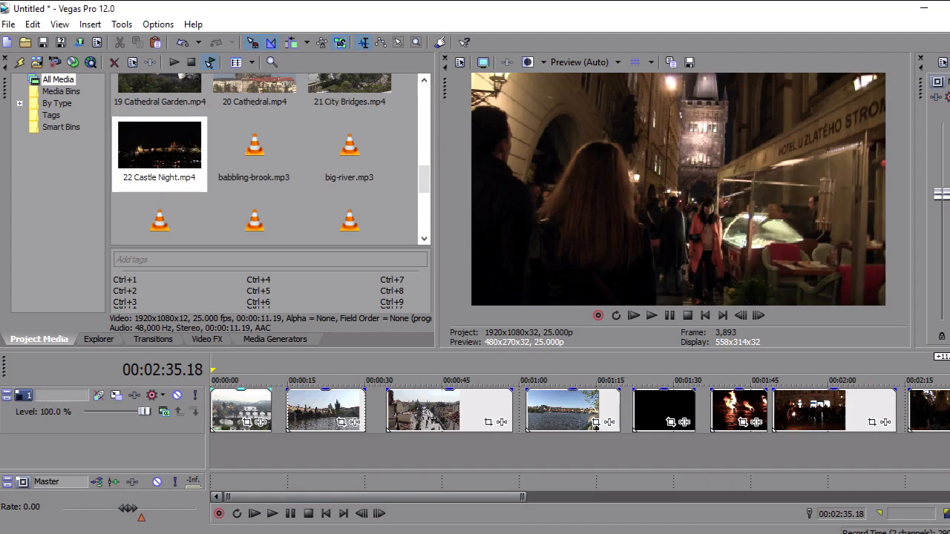
click(436, 381)
scroll(435, 382, up, 5)
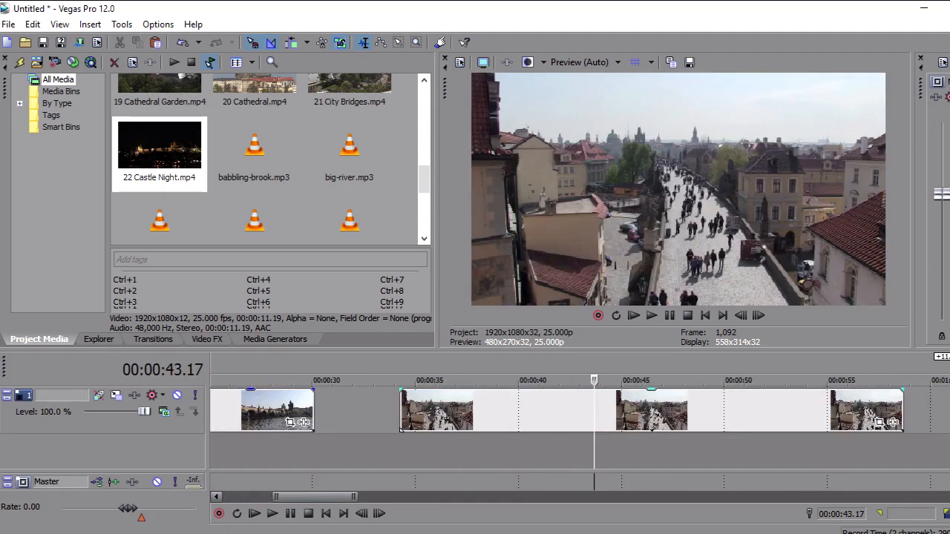
scroll(436, 382, down, 1)
click(401, 381)
key(space)
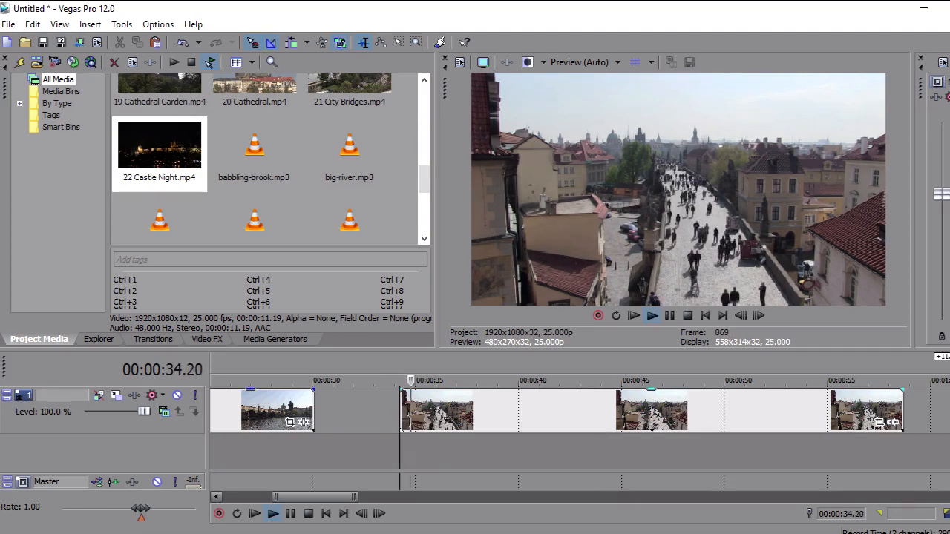
key(space)
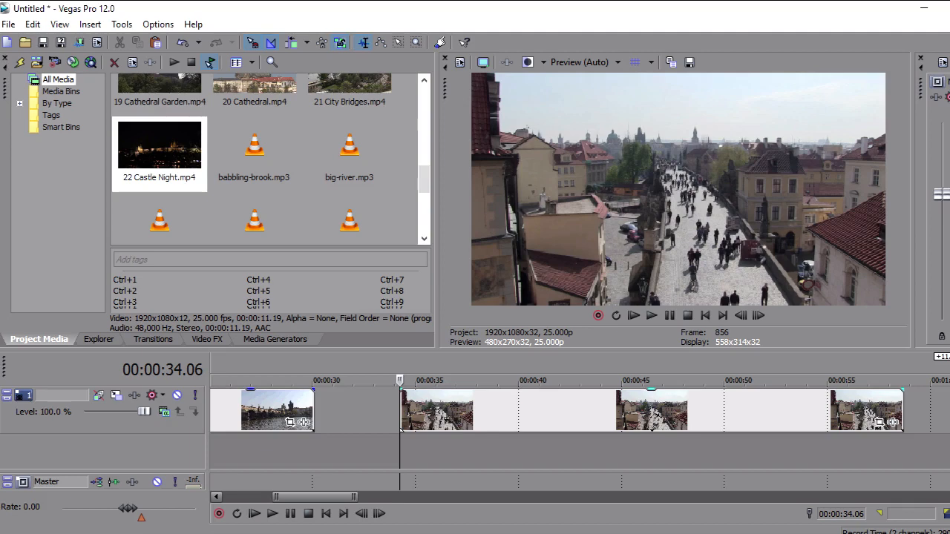
Step: Extend the third clip's start by 2.07 to an earlier point and trim it back to its original start
click(403, 420)
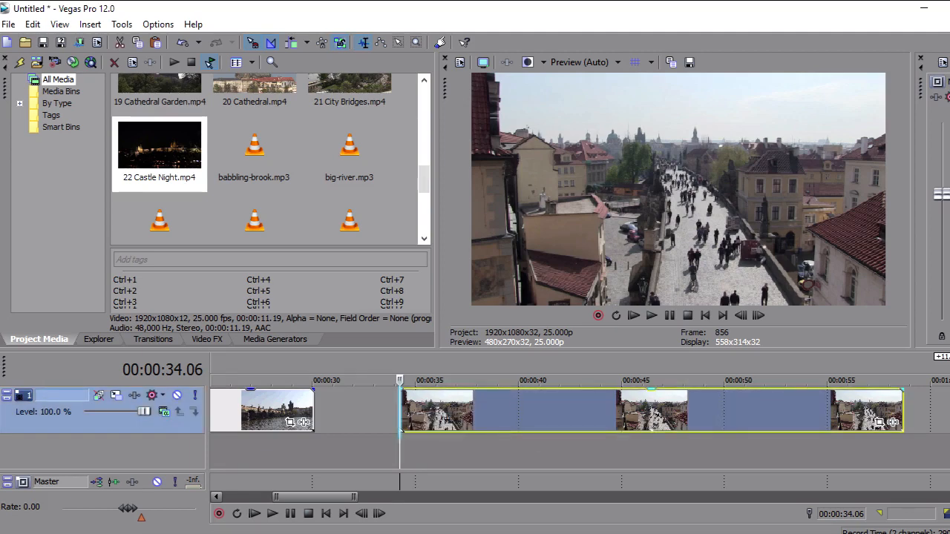
drag(401, 429, 355, 429)
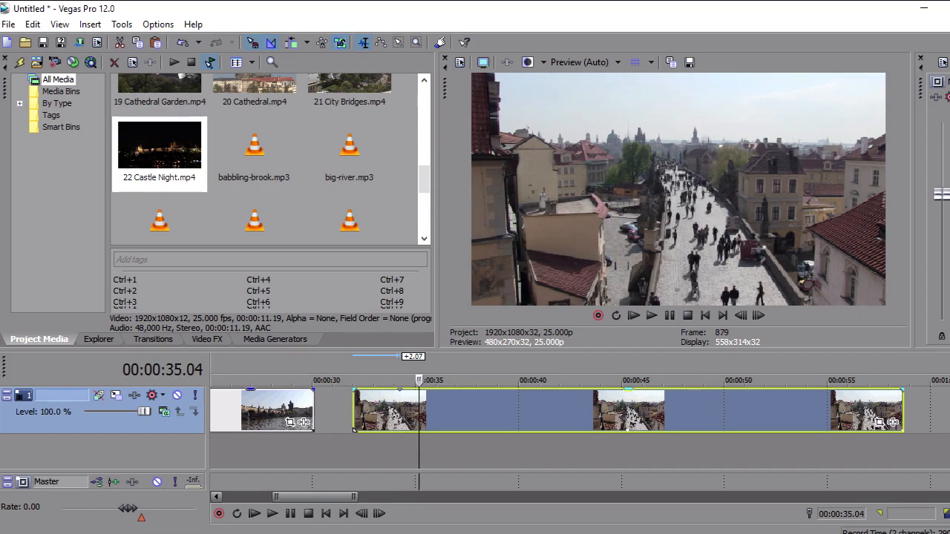
drag(354, 429, 401, 429)
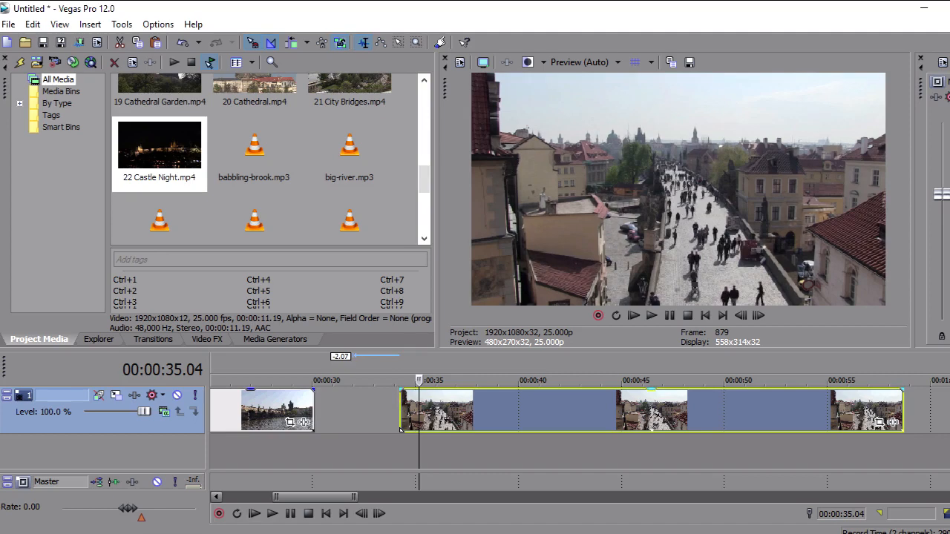
mouse_move(904, 415)
mouse_down()
mouse_move(929, 416)
mouse_move(903, 416)
mouse_up()
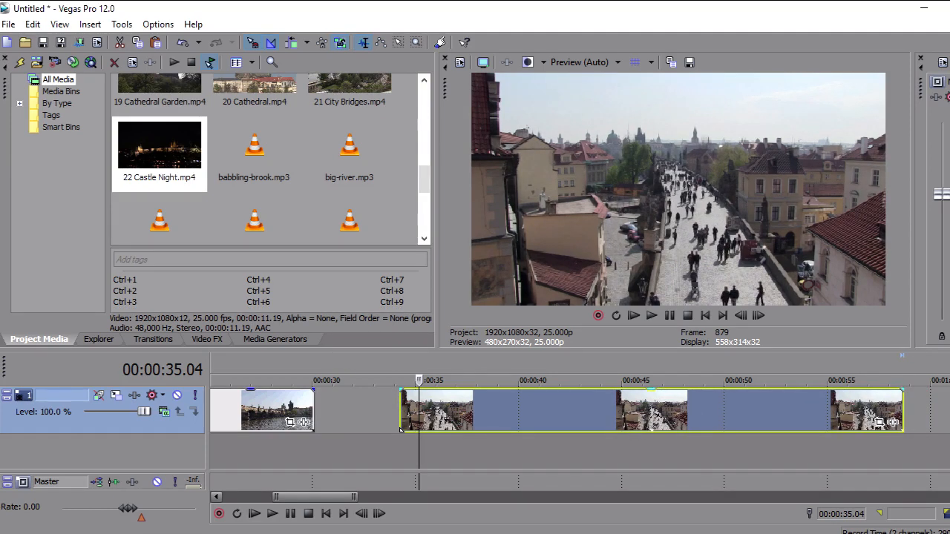
Step: Move the fourth clip and all following clips to start at about 00:01:52, making room after the third clip
scroll(401, 429, down, 3)
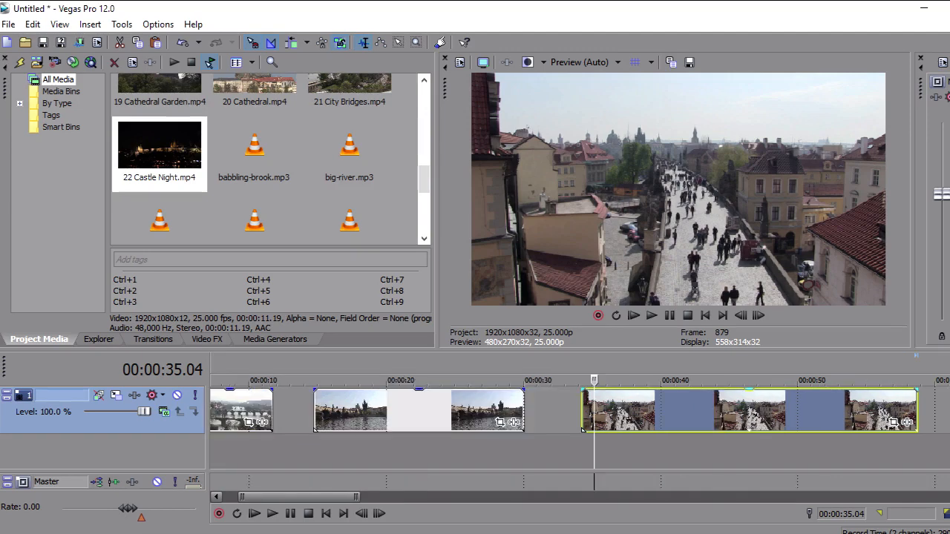
scroll(517, 412, down, 2)
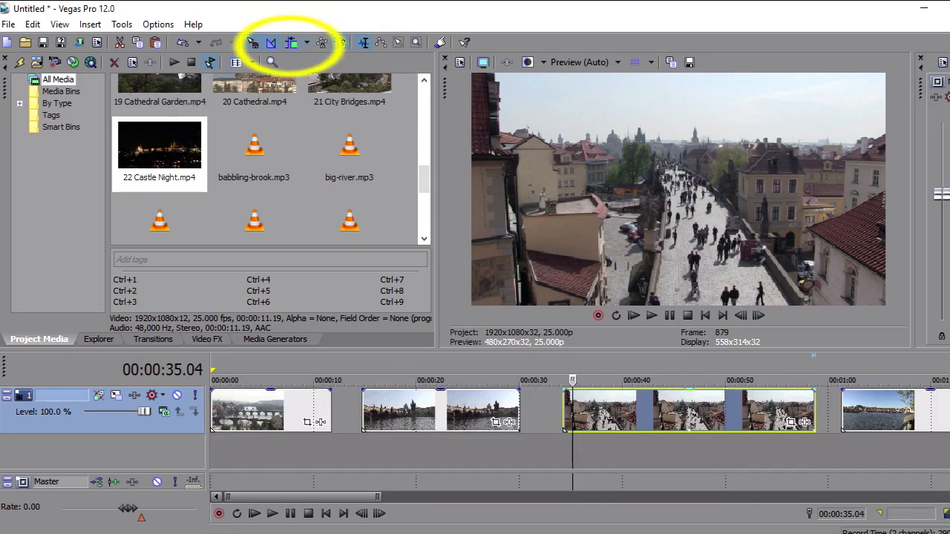
drag(861, 411, 949, 411)
scroll(579, 412, down, 3)
drag(514, 409, 627, 408)
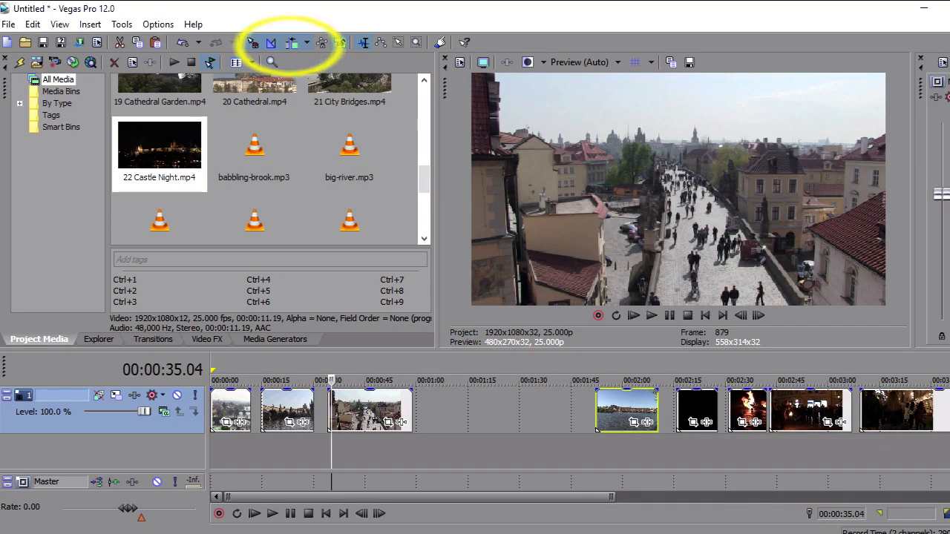
Step: Time-stretch the end of the third clip by about 36 seconds and play part of it in slow motion
click(379, 410)
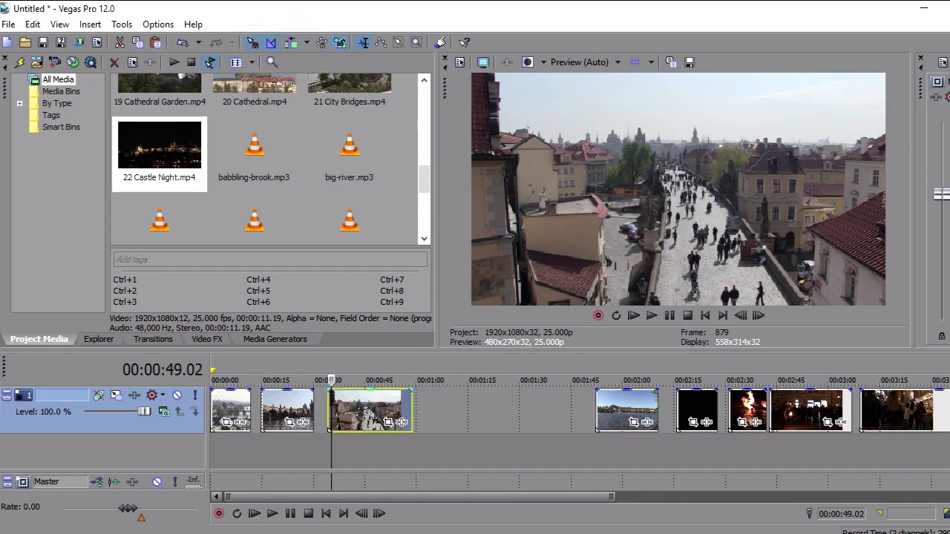
scroll(379, 410, up, 4)
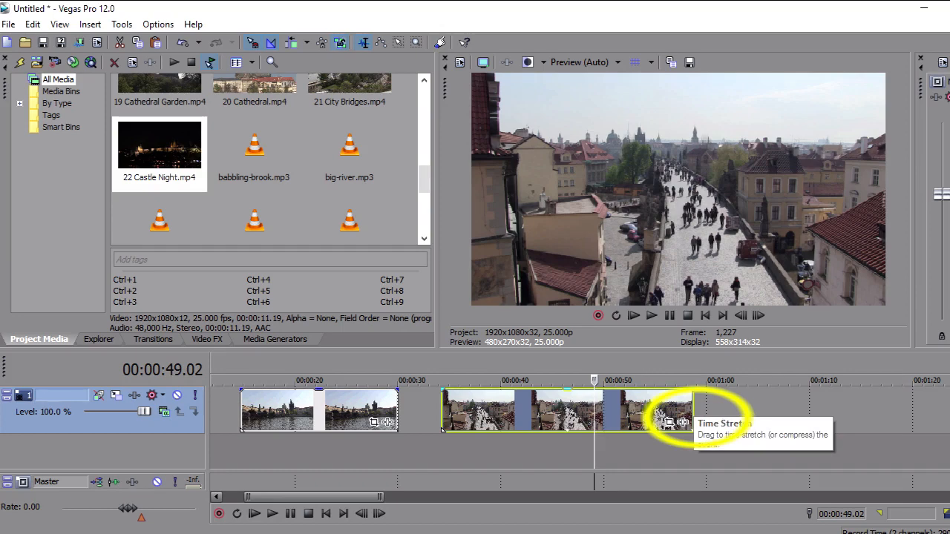
drag(693, 420, 949, 420)
key(space)
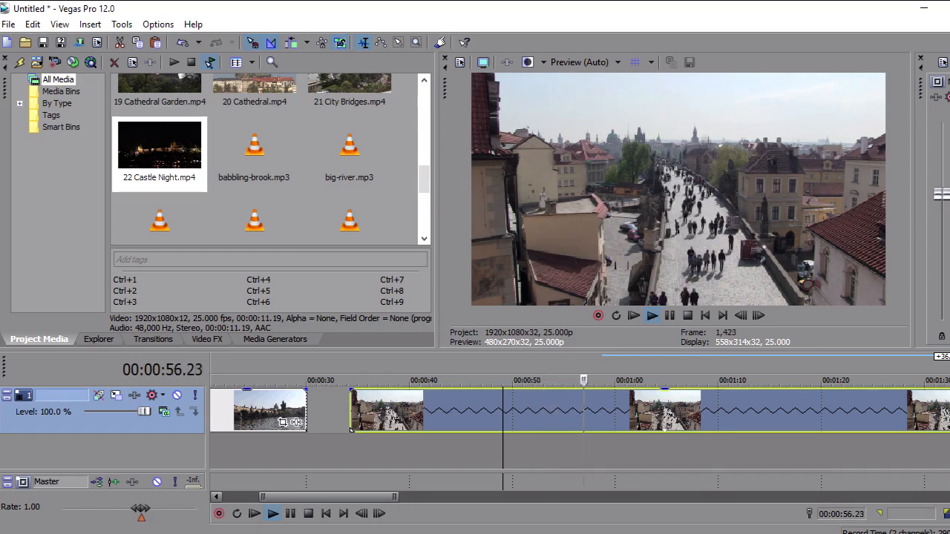
key(space)
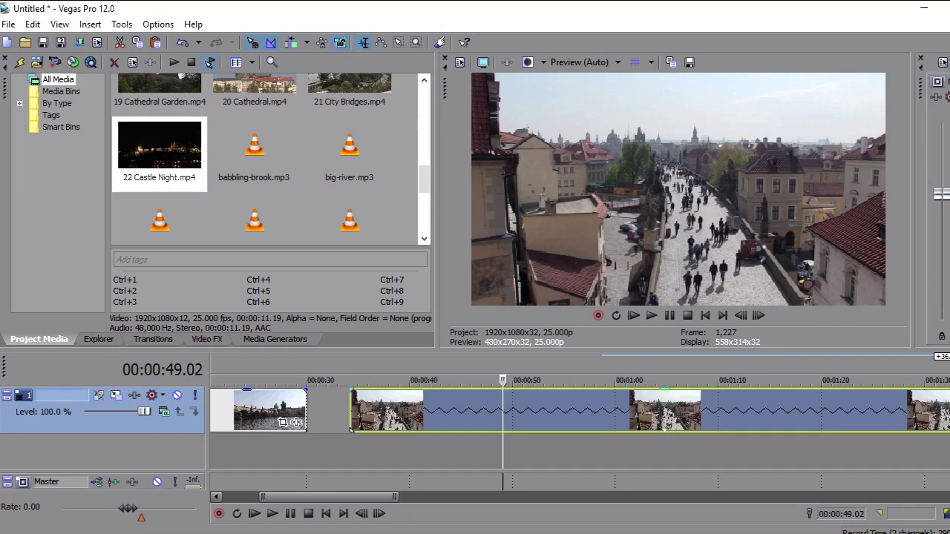
Step: Compress the third clip to end at about 00:00:40, play it back, and stretch it out again by about 12 seconds
drag(949, 412, 413, 412)
click(359, 429)
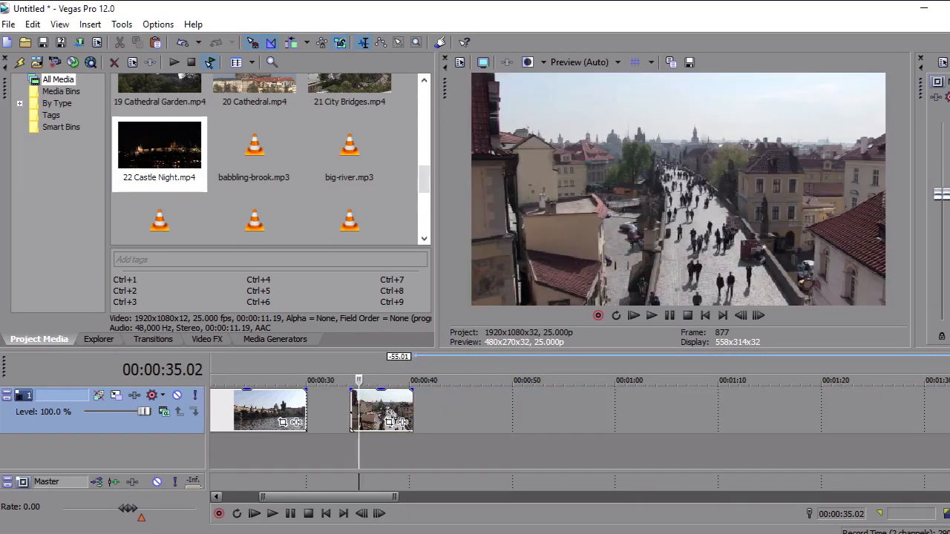
key(space)
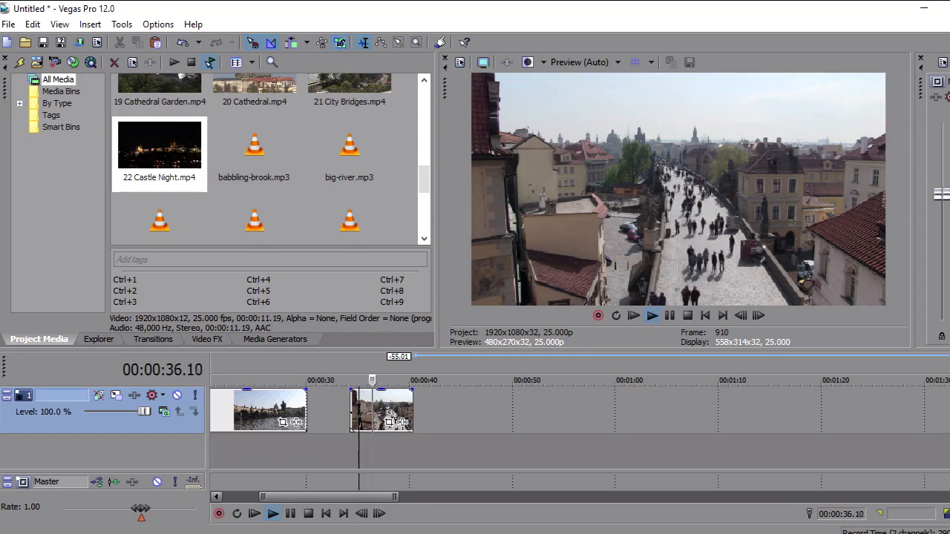
key(space)
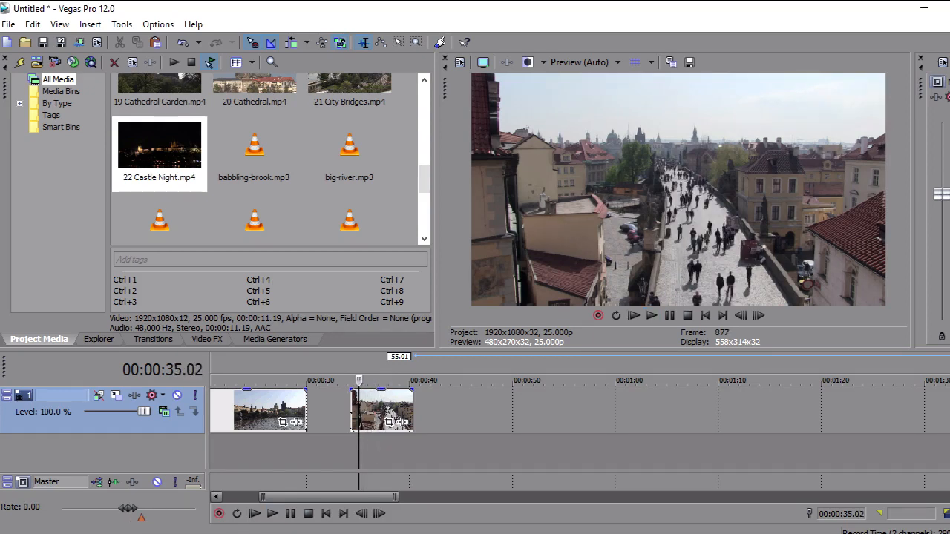
drag(413, 409, 543, 408)
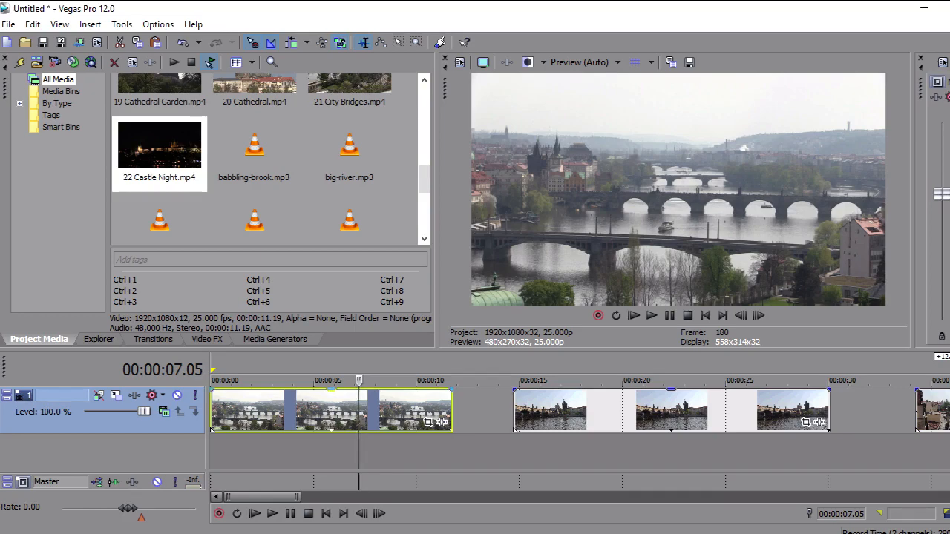
Step: Overlap the second clip onto the end of the first with a 3.05 crossfade and play the transition
click(589, 411)
drag(589, 411, 461, 412)
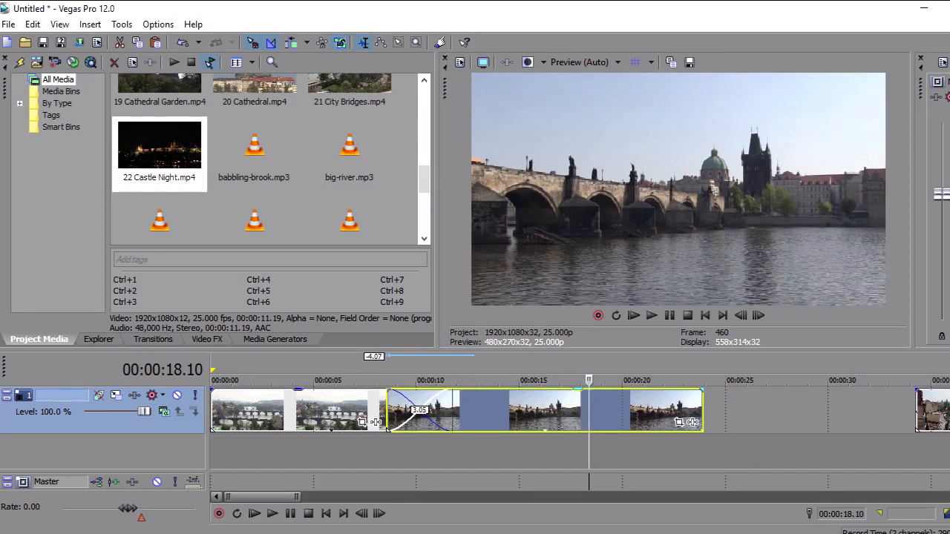
click(374, 380)
key(space)
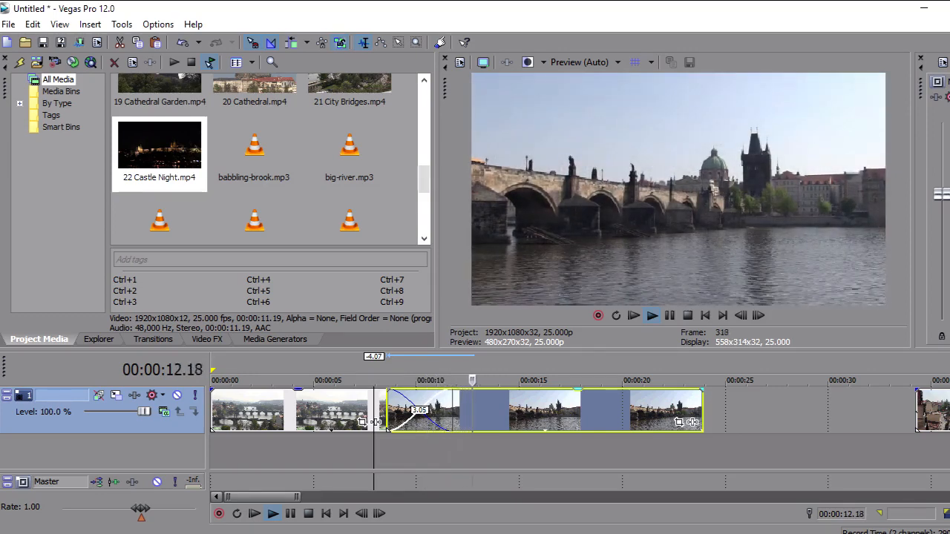
key(space)
Step: Shorten the crossfade between the first two clips to 1.00 and play the transition from 00:00:10.00
drag(387, 427, 433, 428)
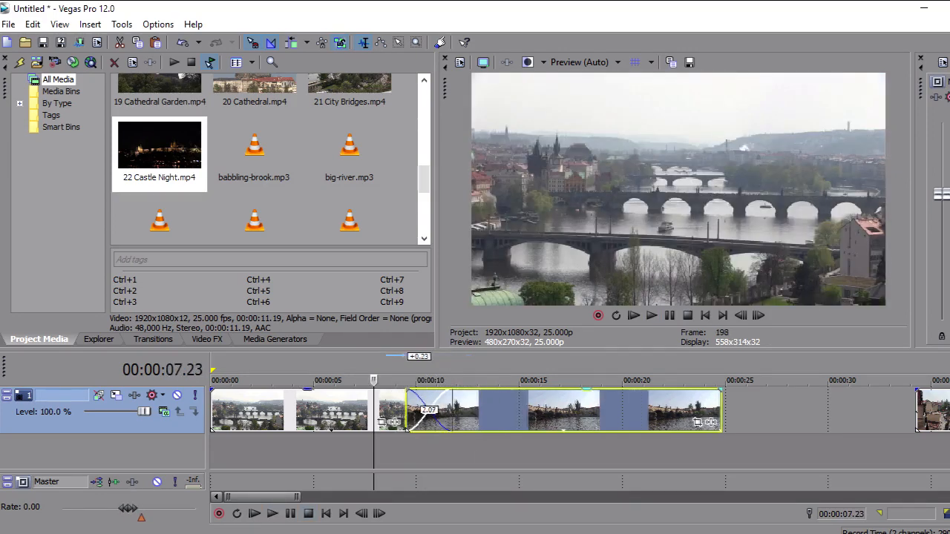
click(415, 449)
key(space)
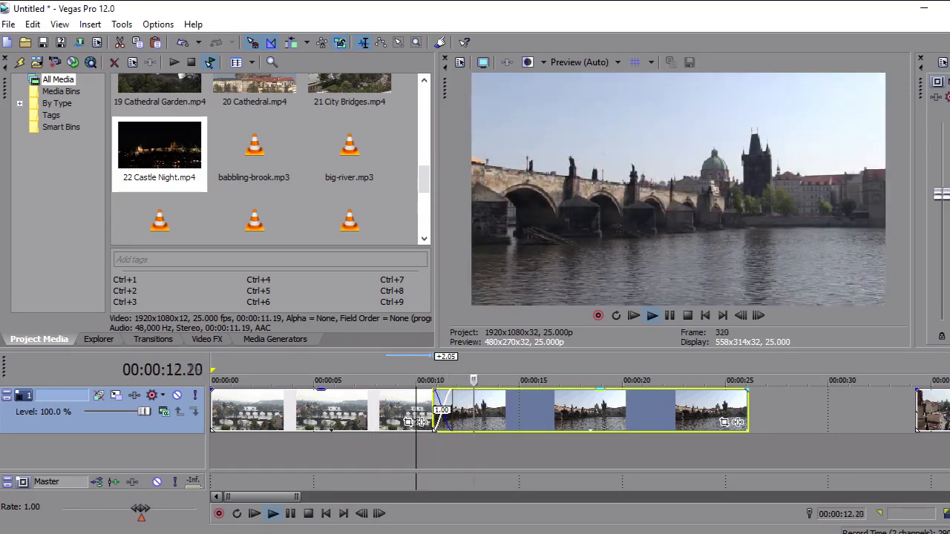
key(space)
Step: Place the second clip directly against the end of the first without overlap and play across the cut
drag(433, 429, 453, 430)
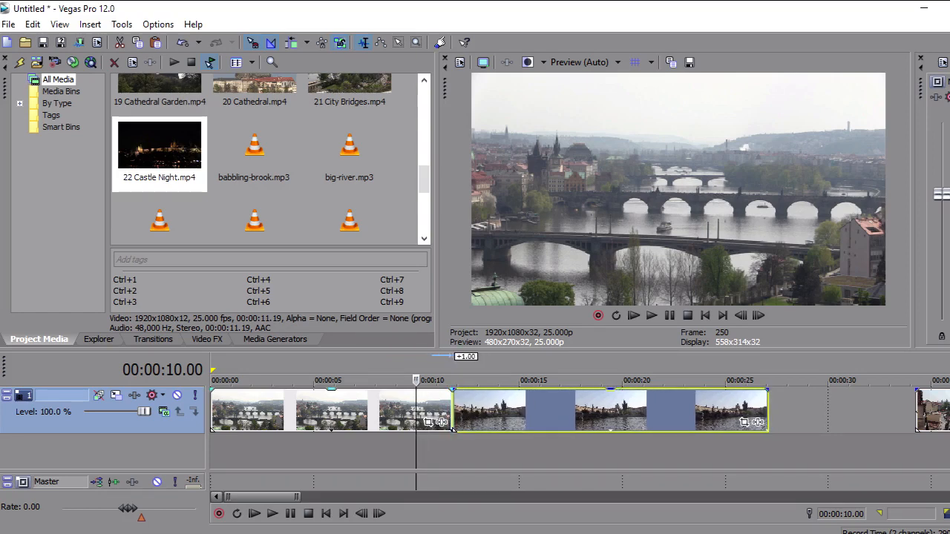
key(space)
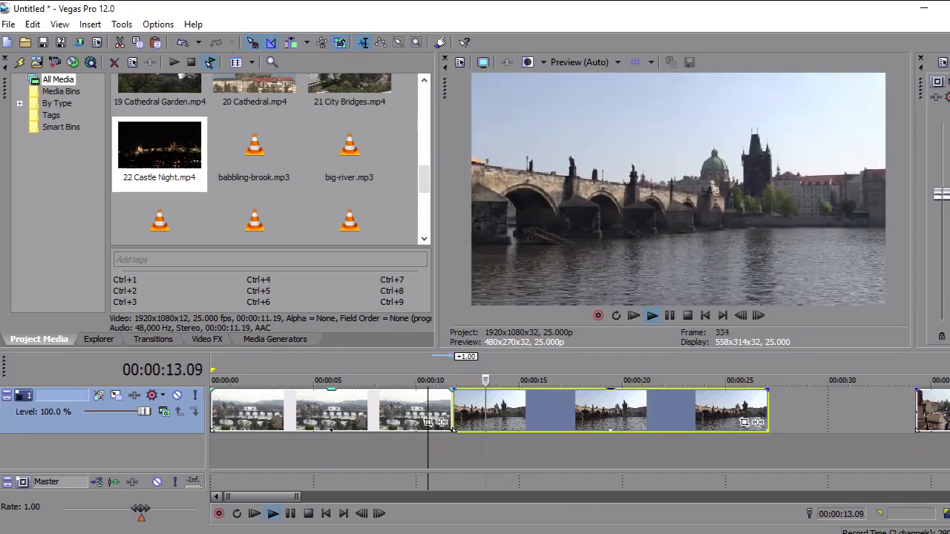
key(space)
Step: Move the second clip back over the end of the first to create a 2.09 crossfade
drag(455, 415, 407, 416)
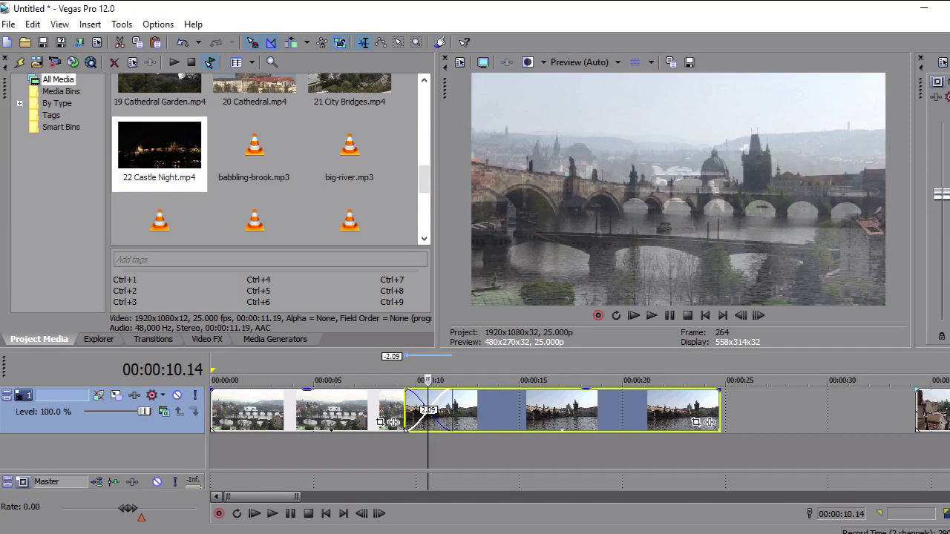